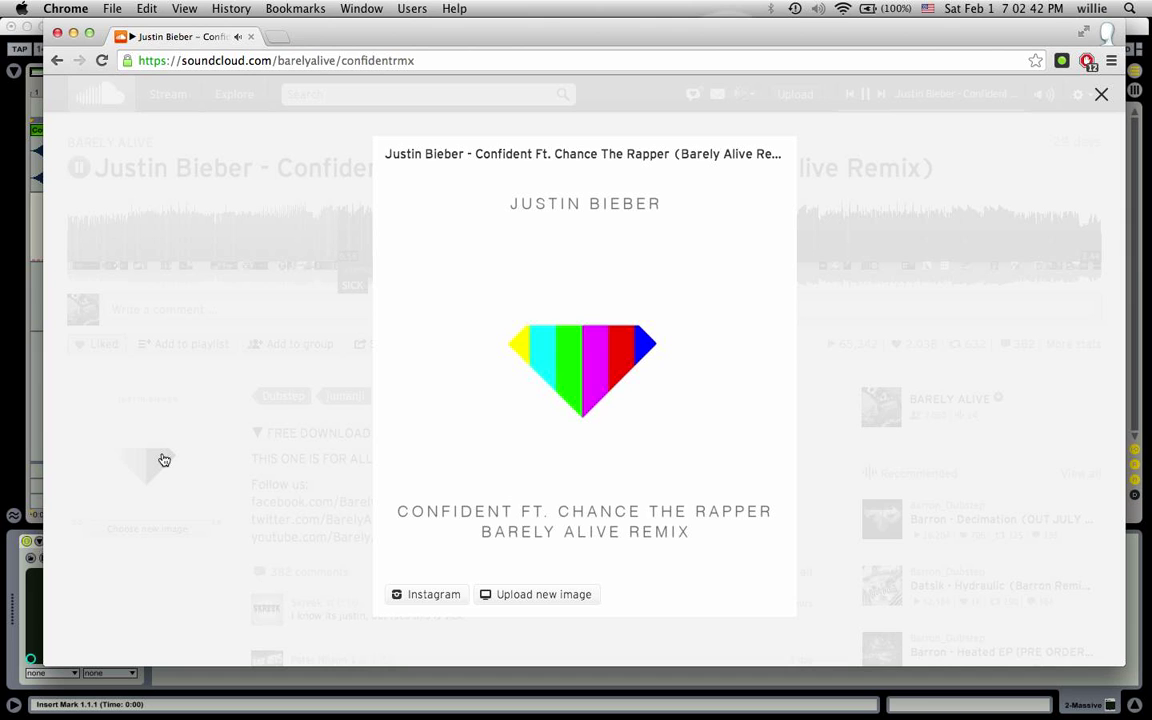
Close the enlarged artwork, pause the Barely Alive remix on SoundCloud and switch to the Bieber Bass set in Ableton Live
click(309, 412)
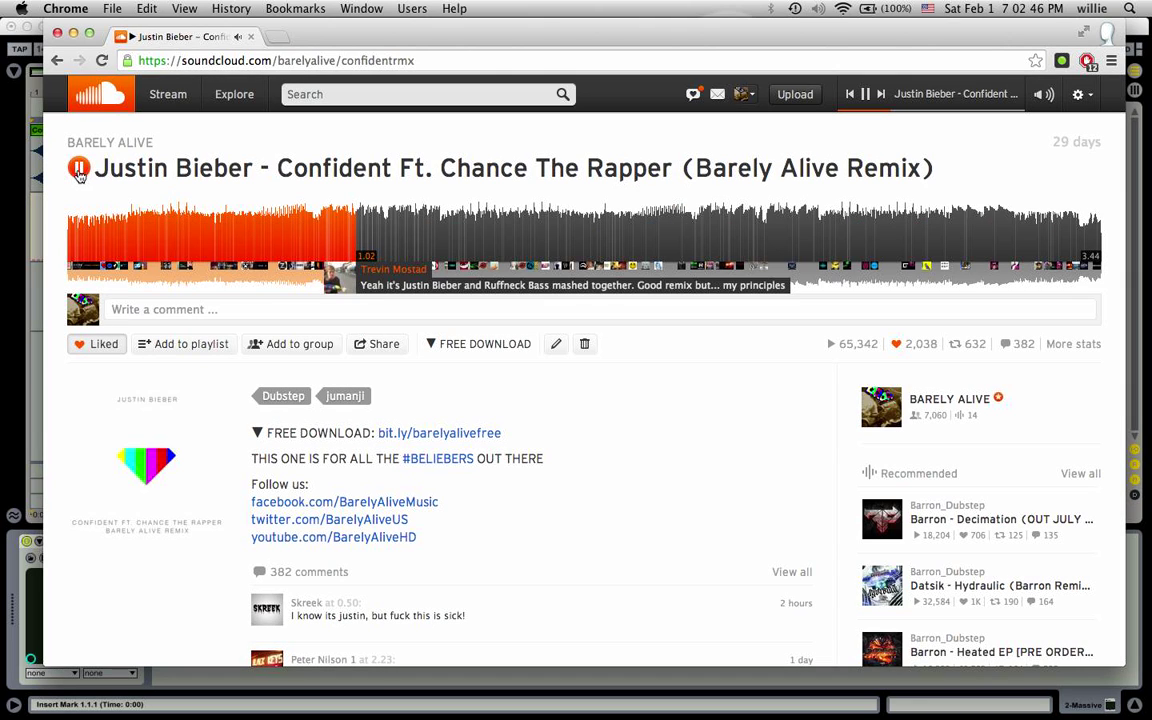
click(77, 168)
click(27, 228)
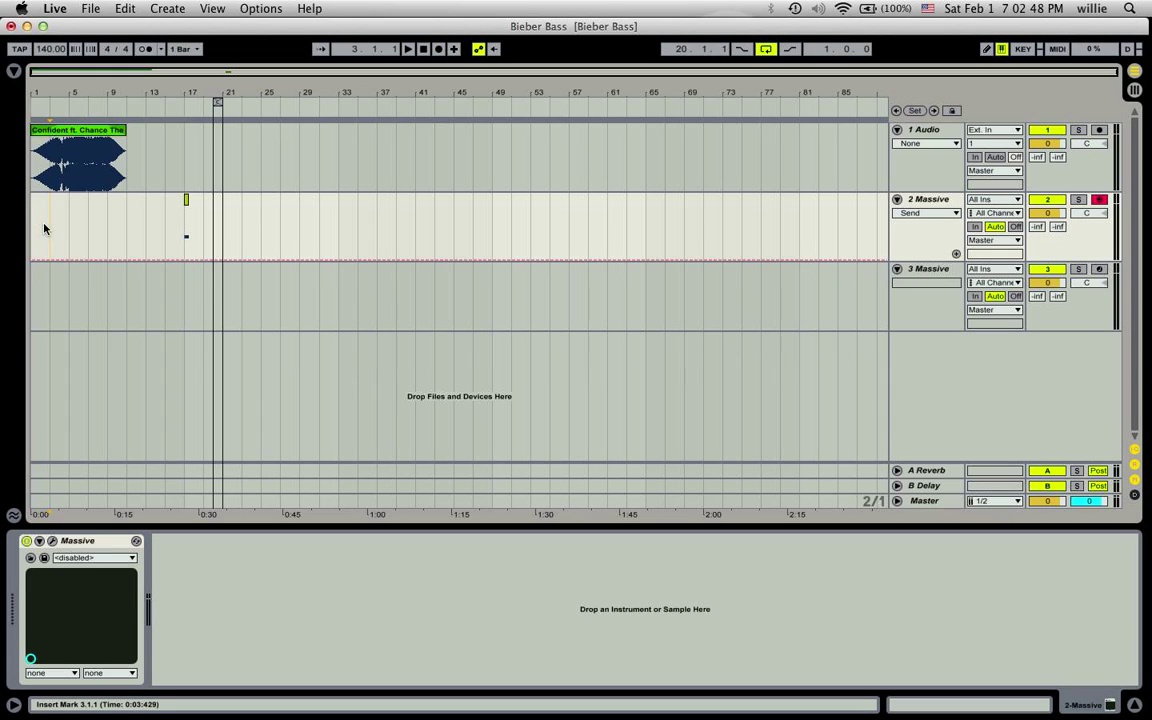
Place the insert marker at bar 8 of the Confident remix clip on the 1 Audio track
click(122, 228)
click(177, 222)
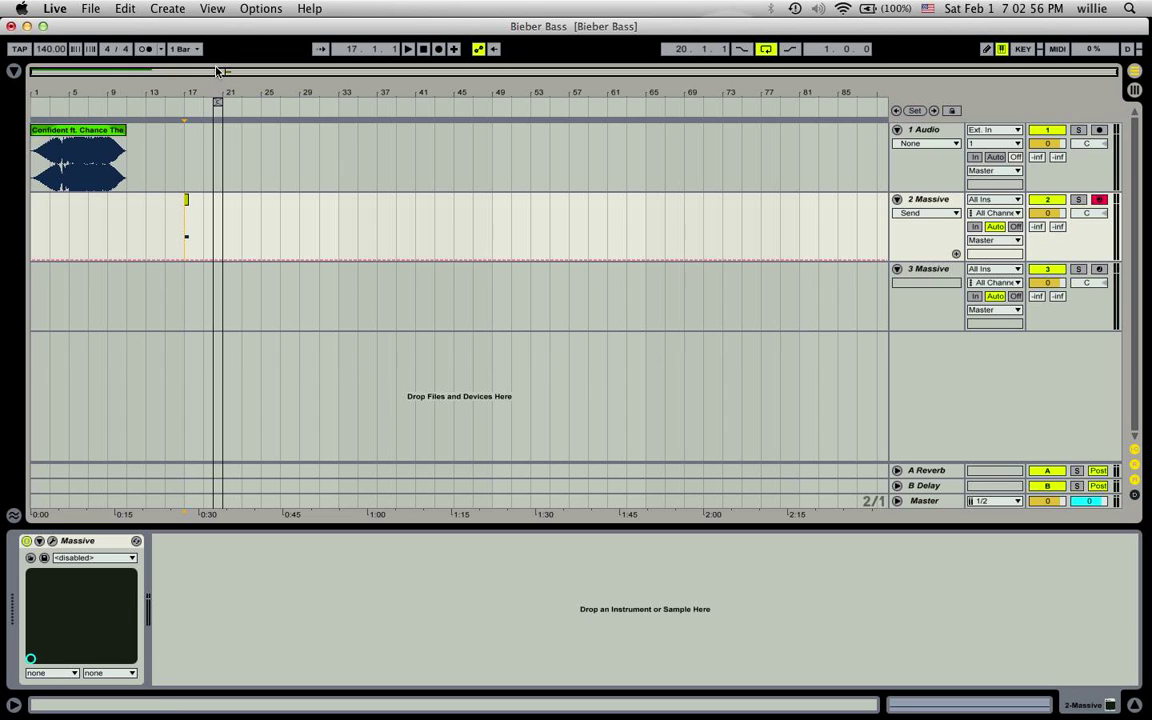
click(178, 275)
click(80, 80)
click(81, 116)
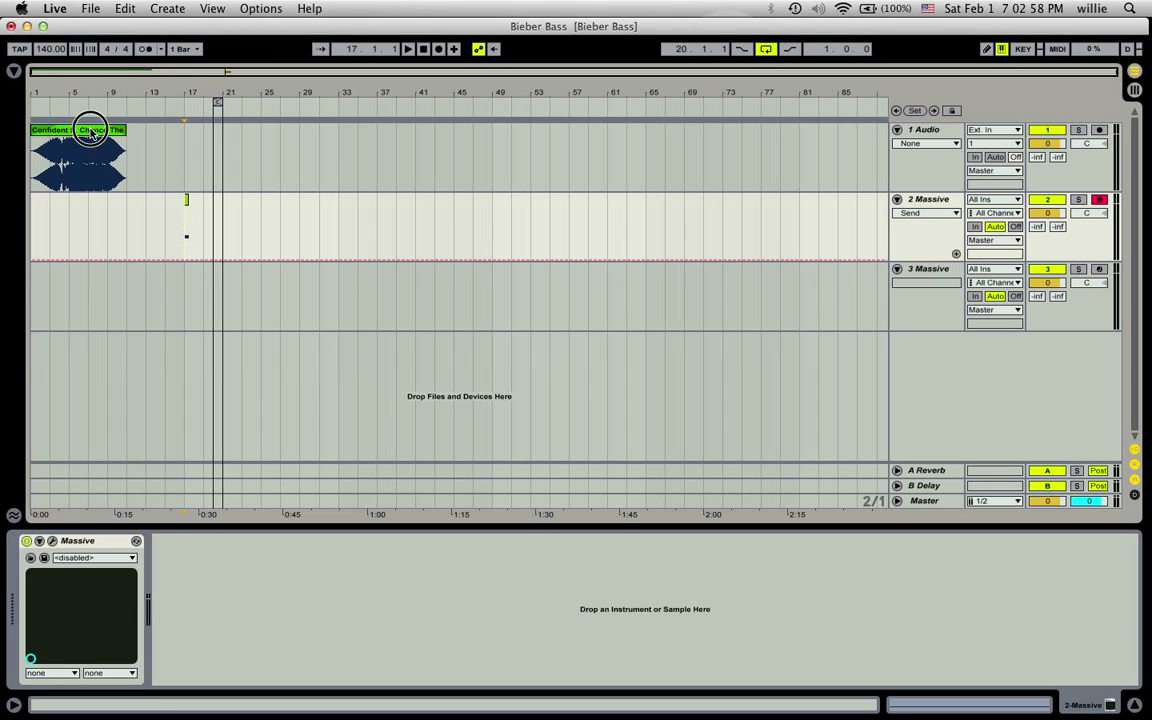
drag(81, 116, 165, 81)
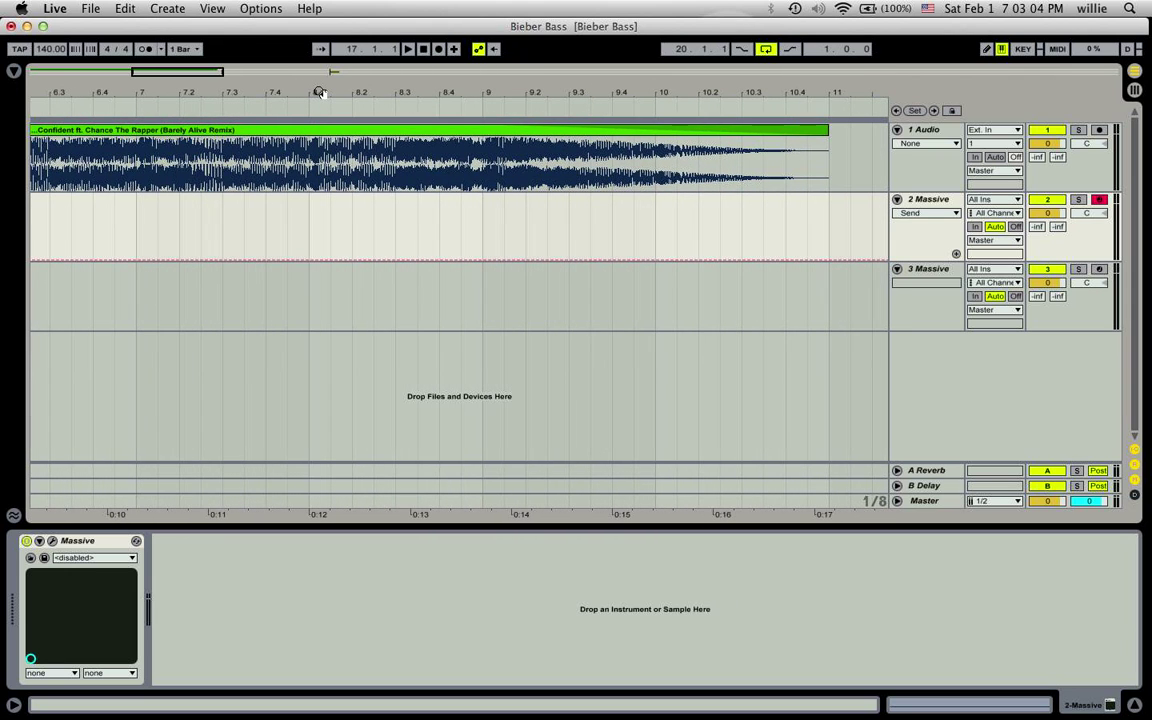
click(312, 157)
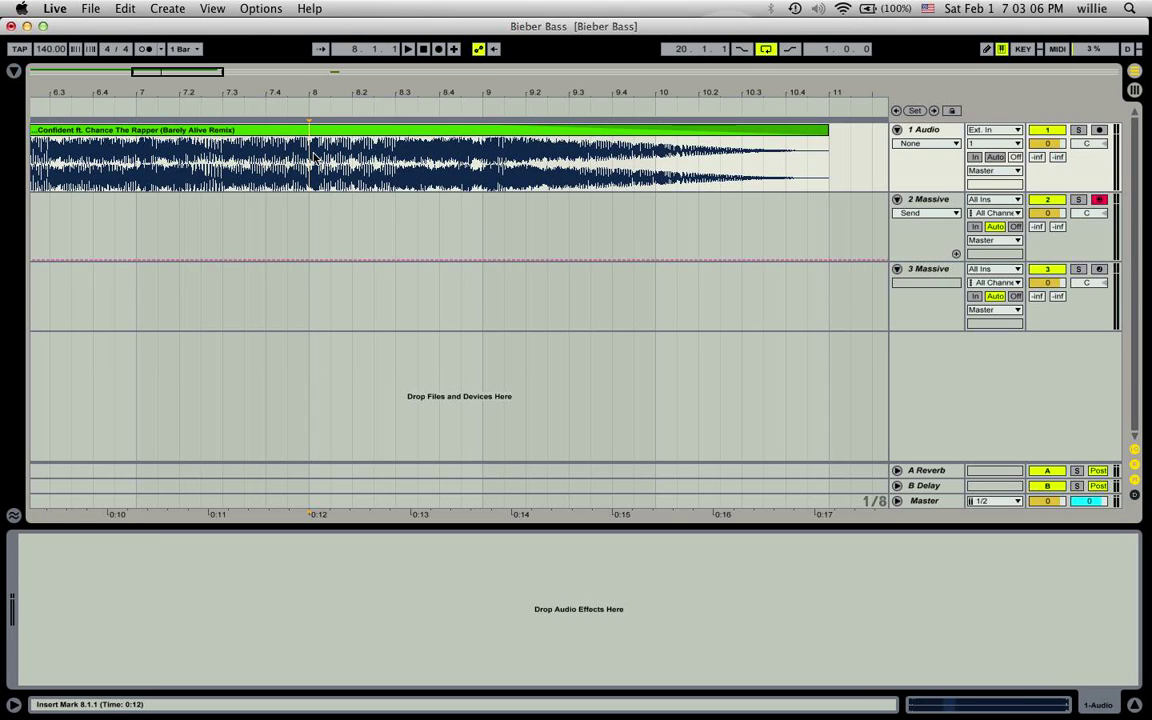
scroll(312, 157, left, 2)
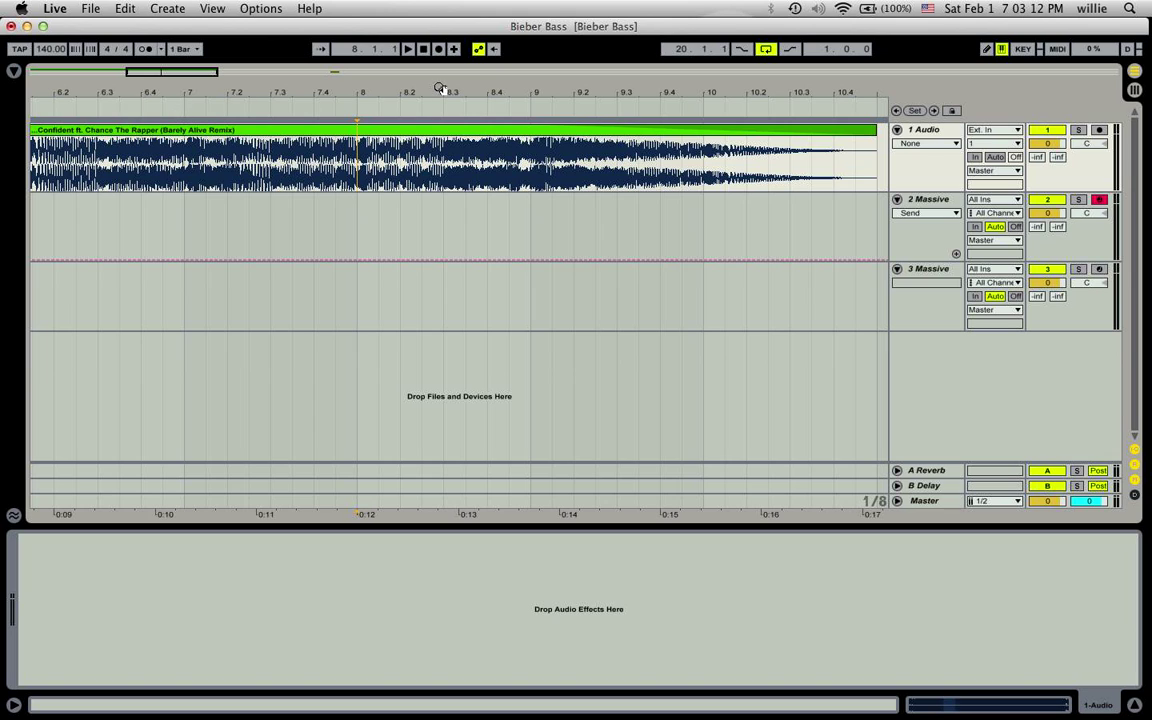
drag(318, 86, 351, 93)
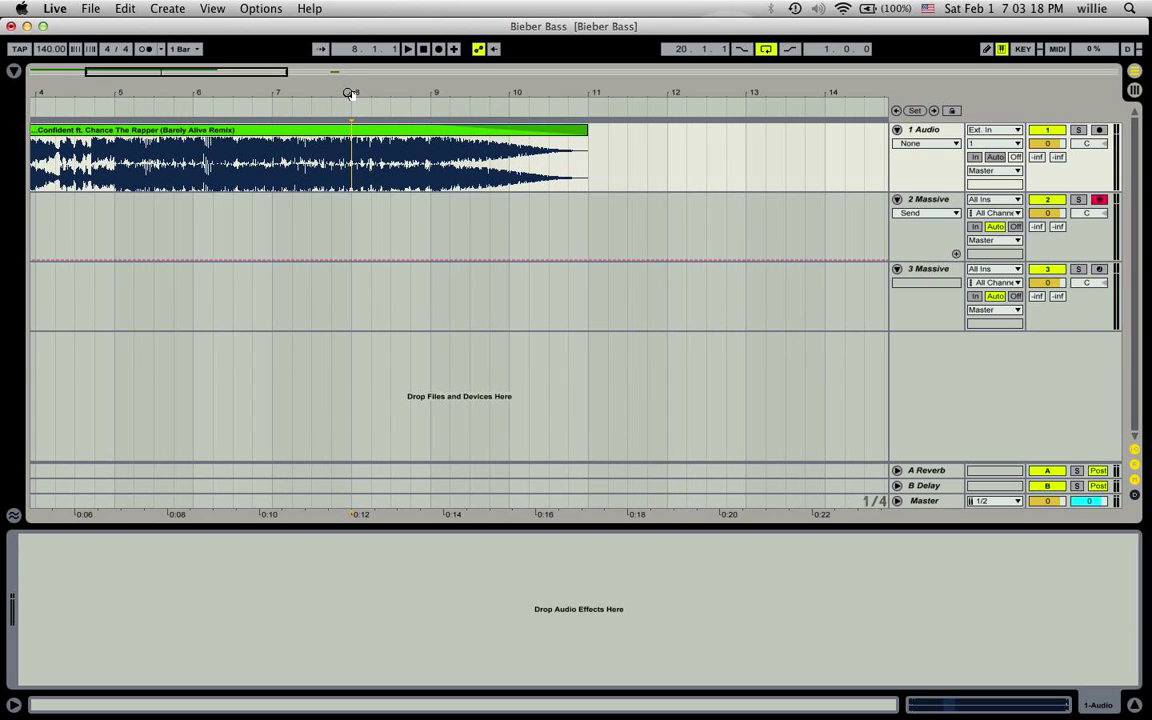
Play the remix clip from bar 7, and again from bar 8, to hear the bass sound
click(276, 170)
click(351, 168)
click(272, 165)
key(space)
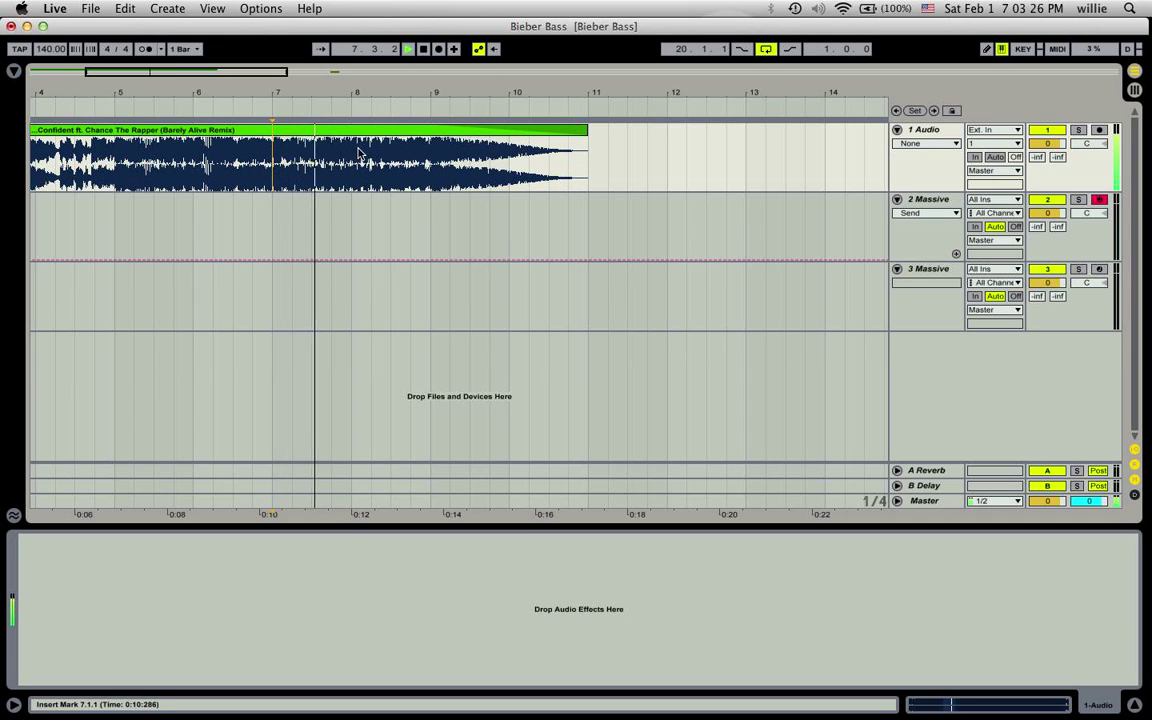
key(space)
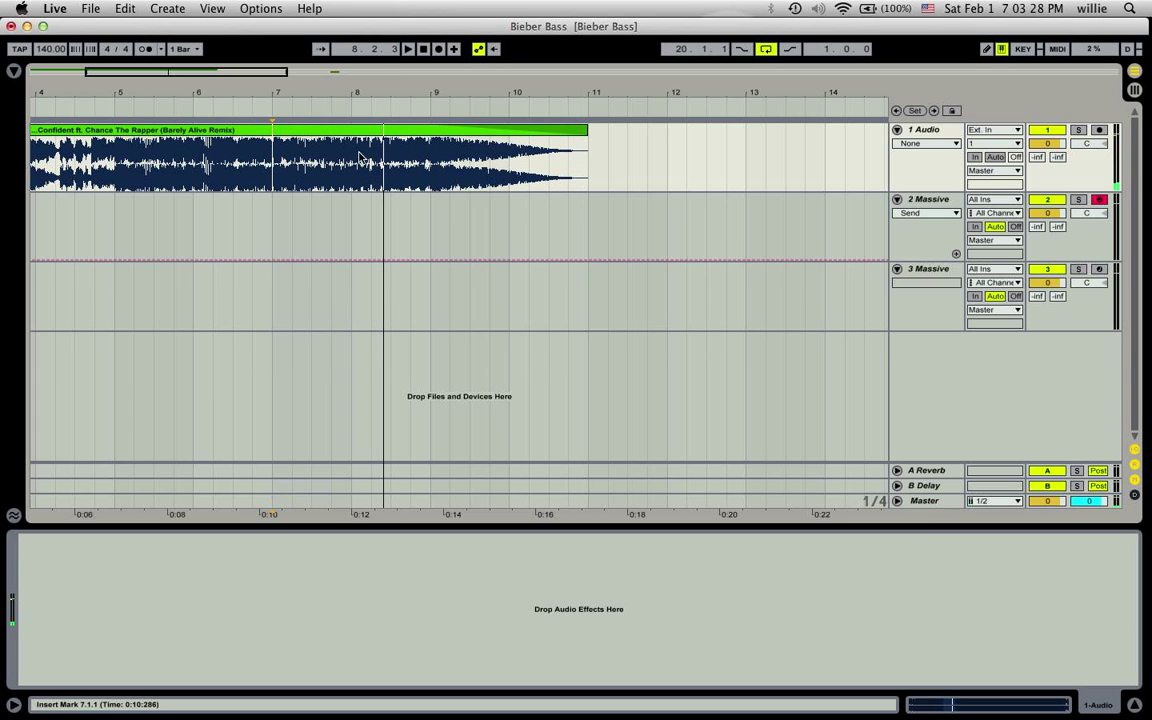
click(357, 155)
key(space)
key(space)
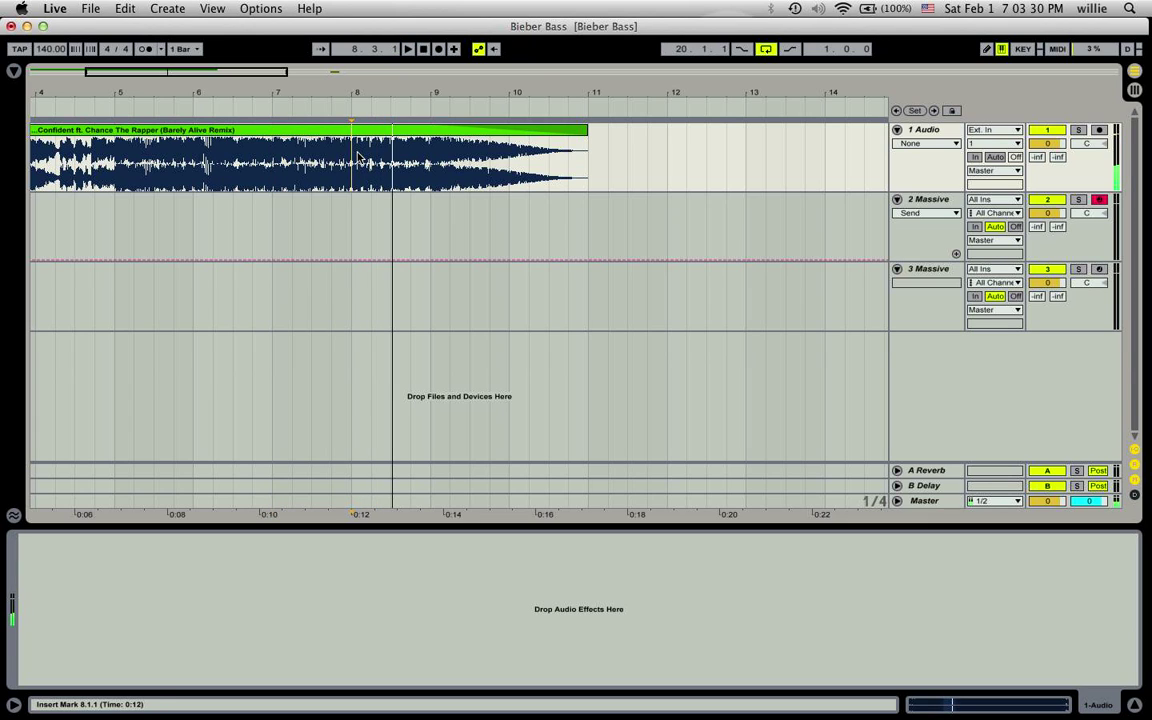
Examine the finished patch in the 2 Massive track's synth window and close it
drag(535, 75, 175, 80)
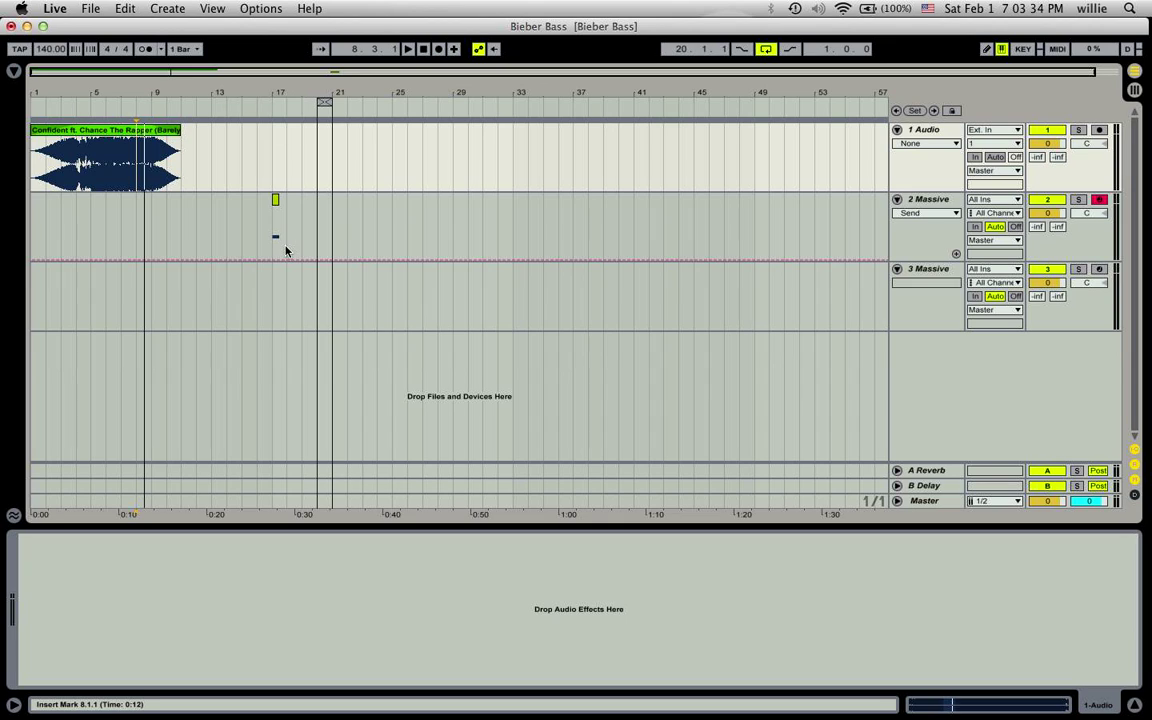
click(273, 242)
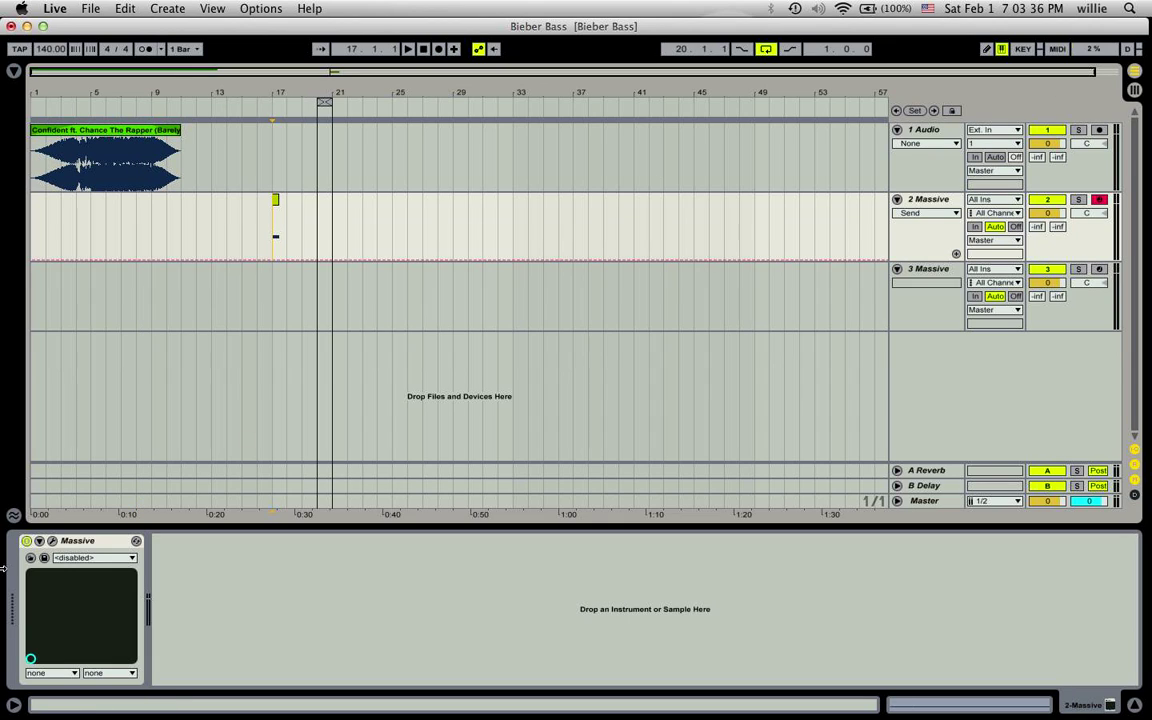
click(52, 541)
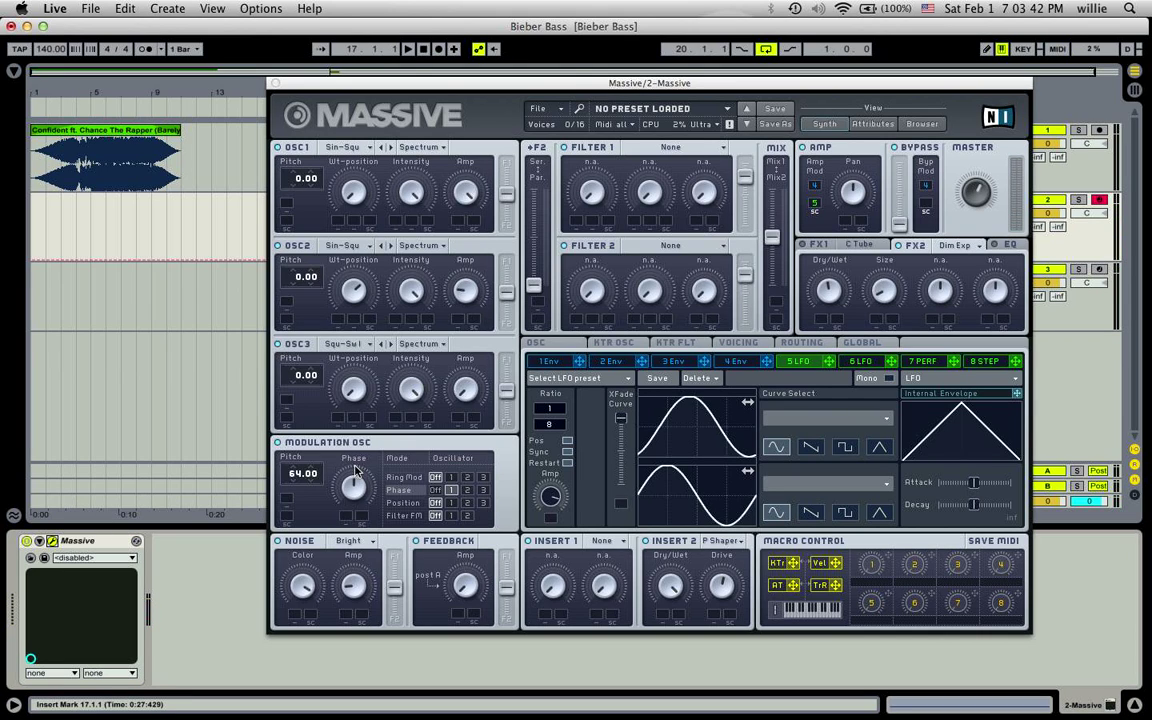
click(376, 307)
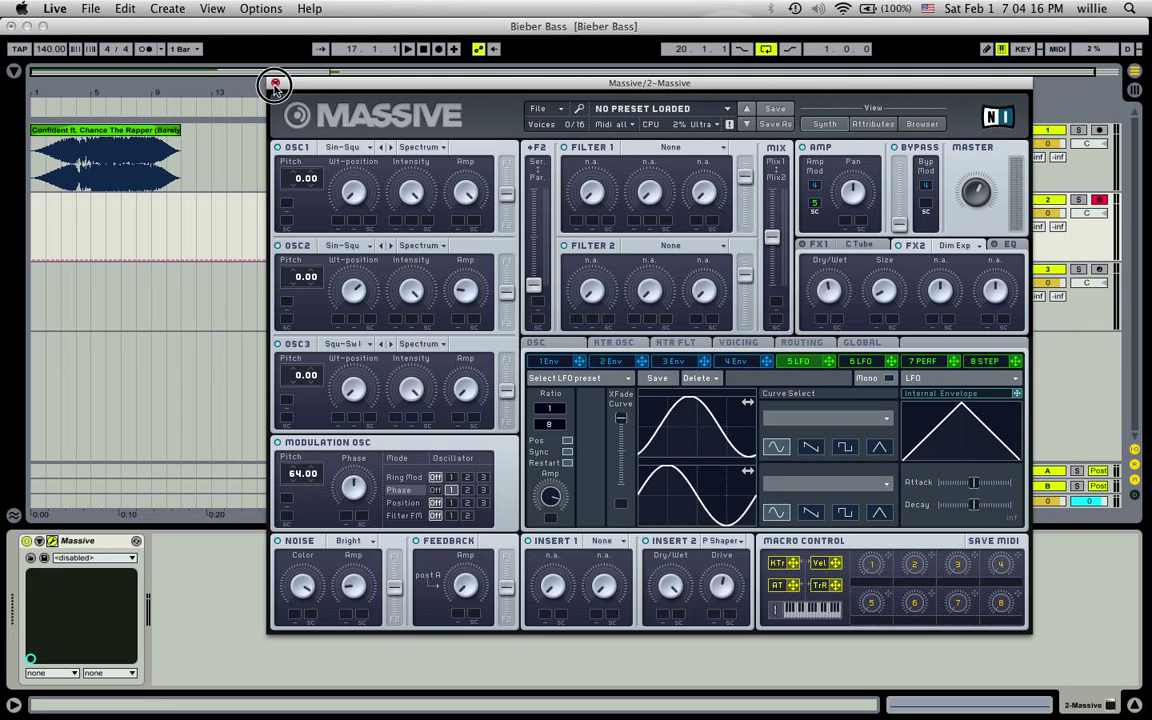
click(275, 83)
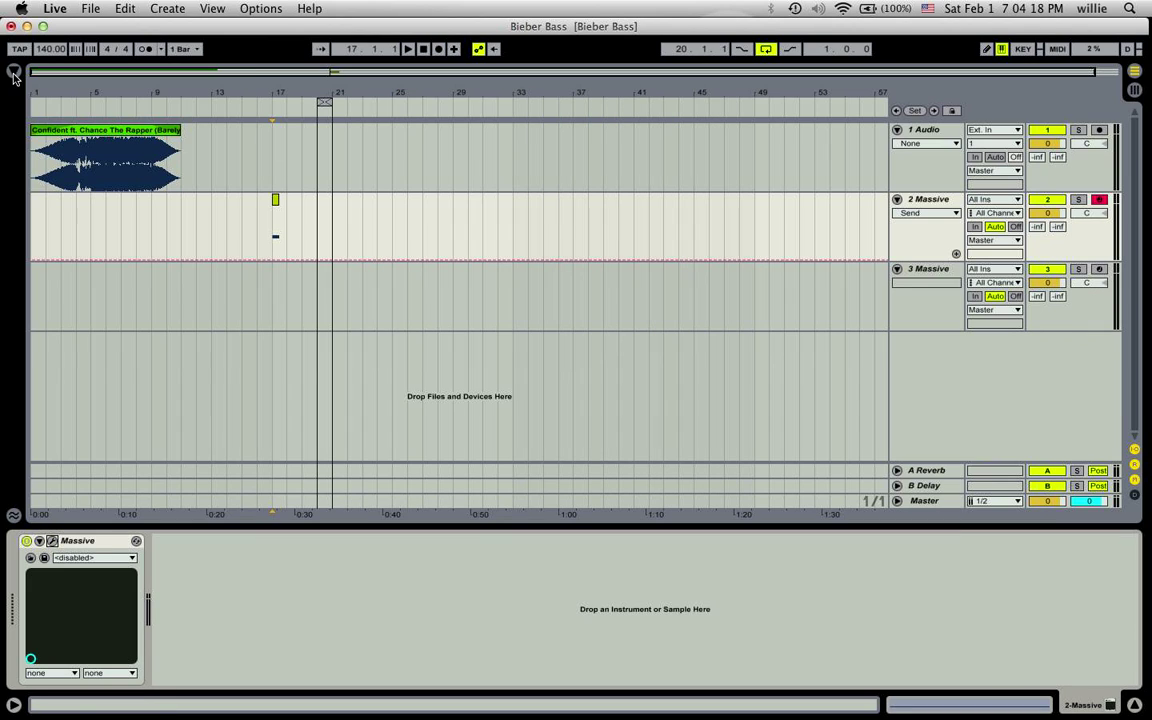
Open the Massive instrument on track 3, move its window clear of the track controls and arm the track
click(270, 298)
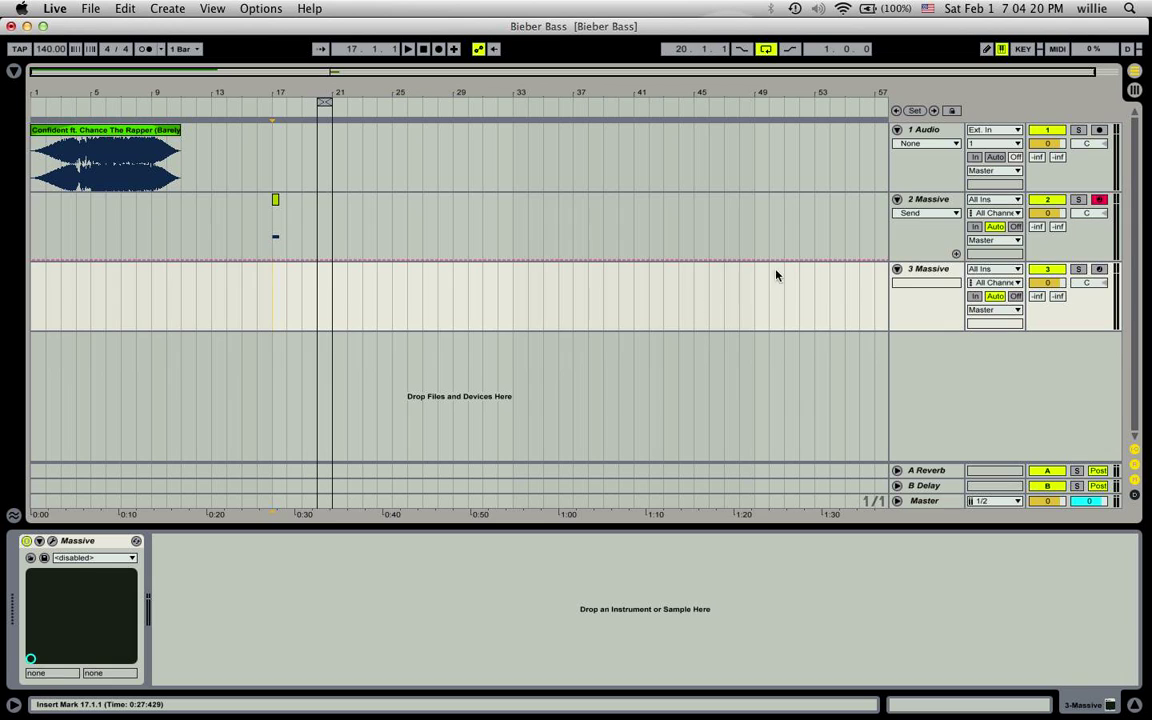
click(52, 540)
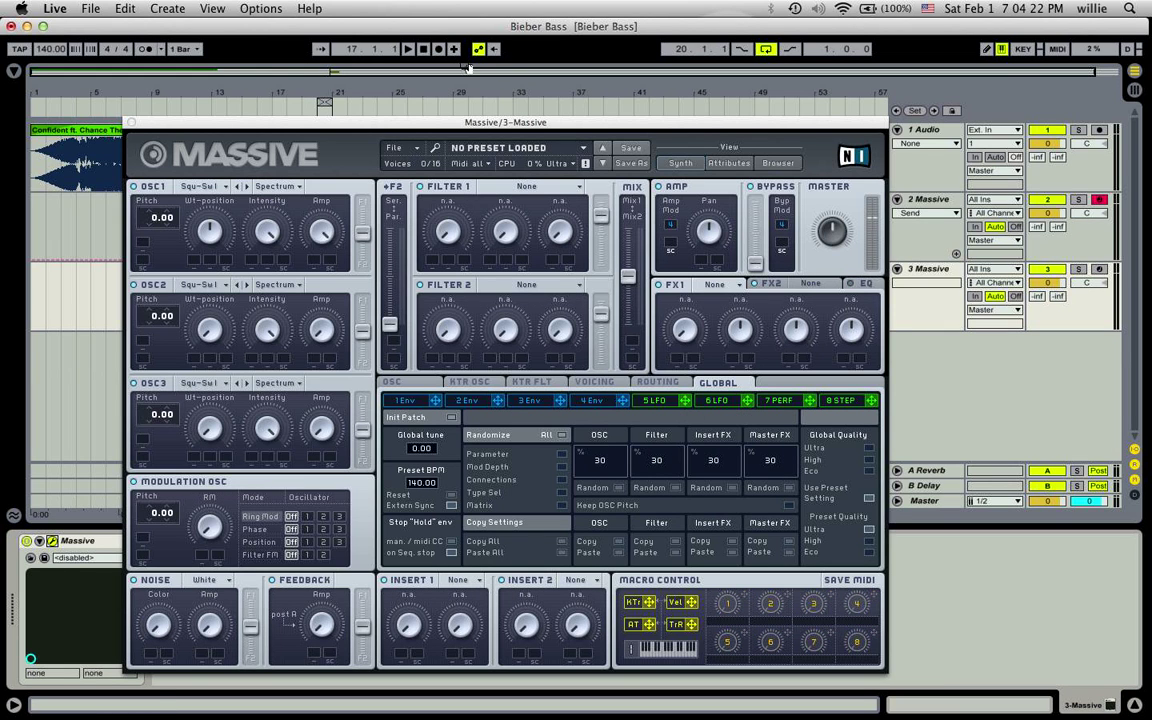
drag(390, 123, 514, 76)
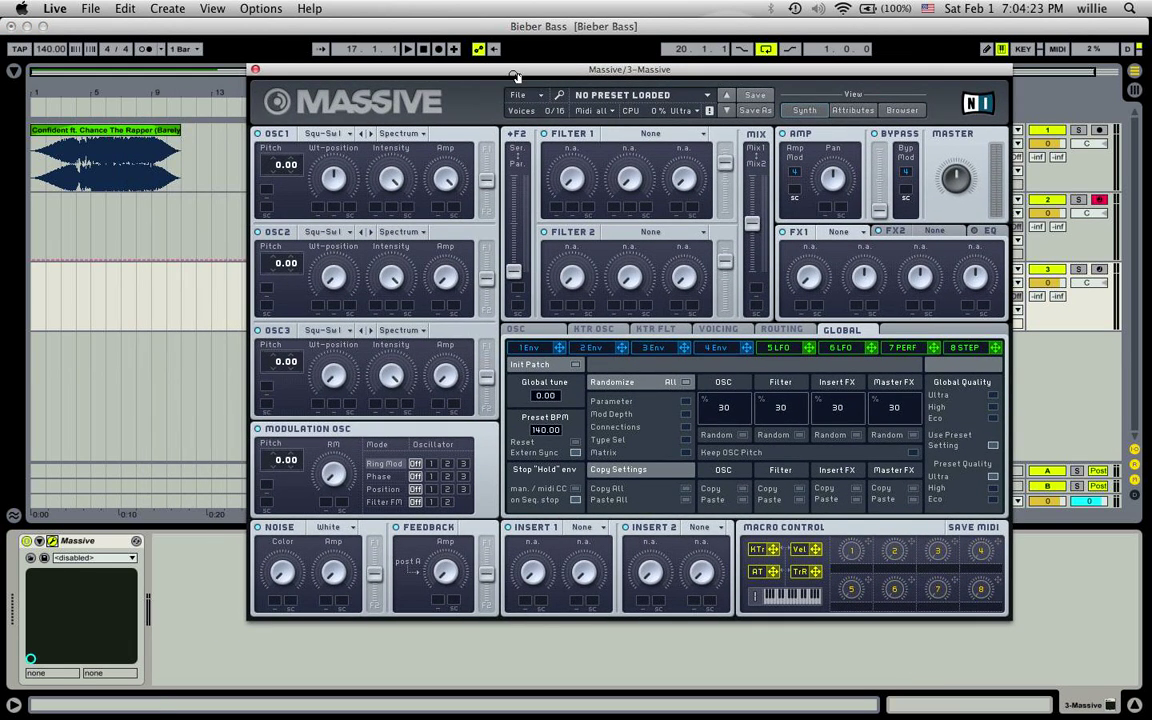
click(1098, 271)
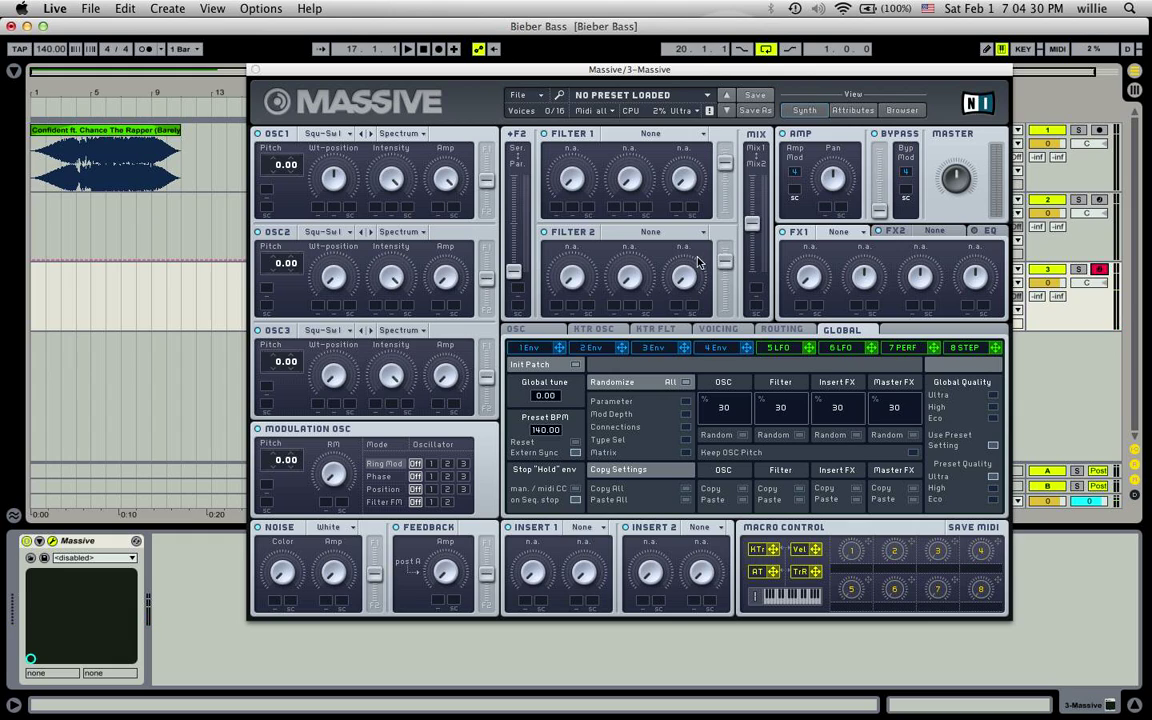
Display envelope 4 and set the OSC1 wavetable to Sin-Square
click(716, 347)
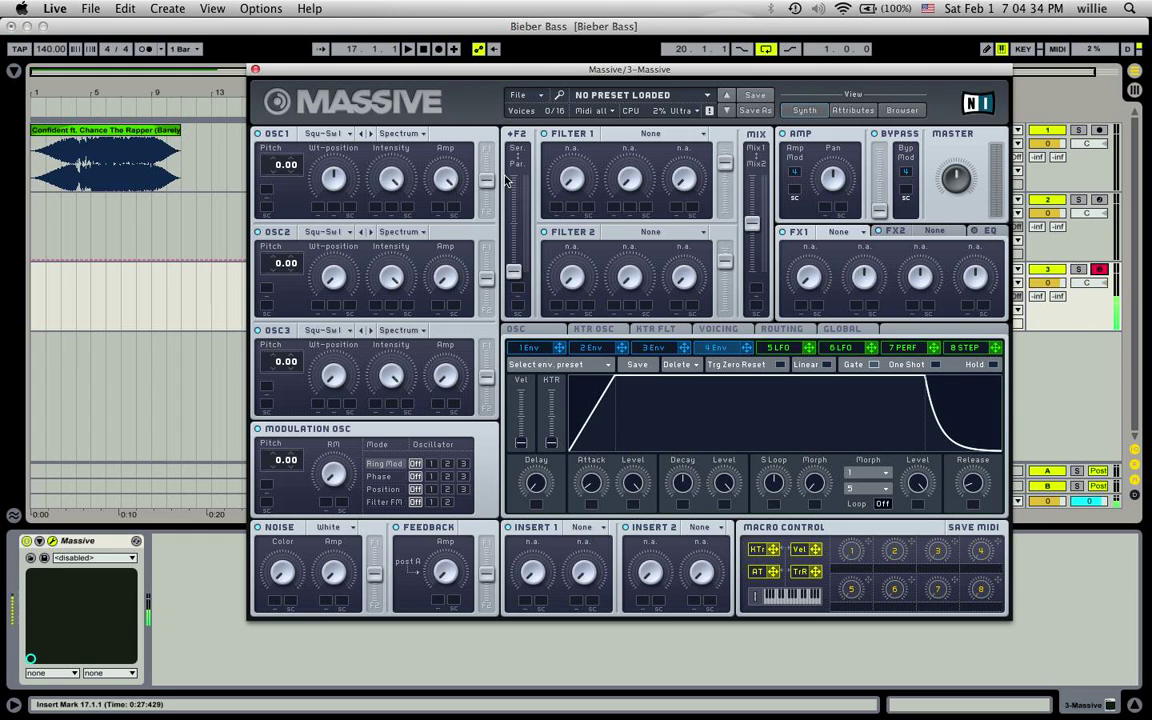
click(312, 133)
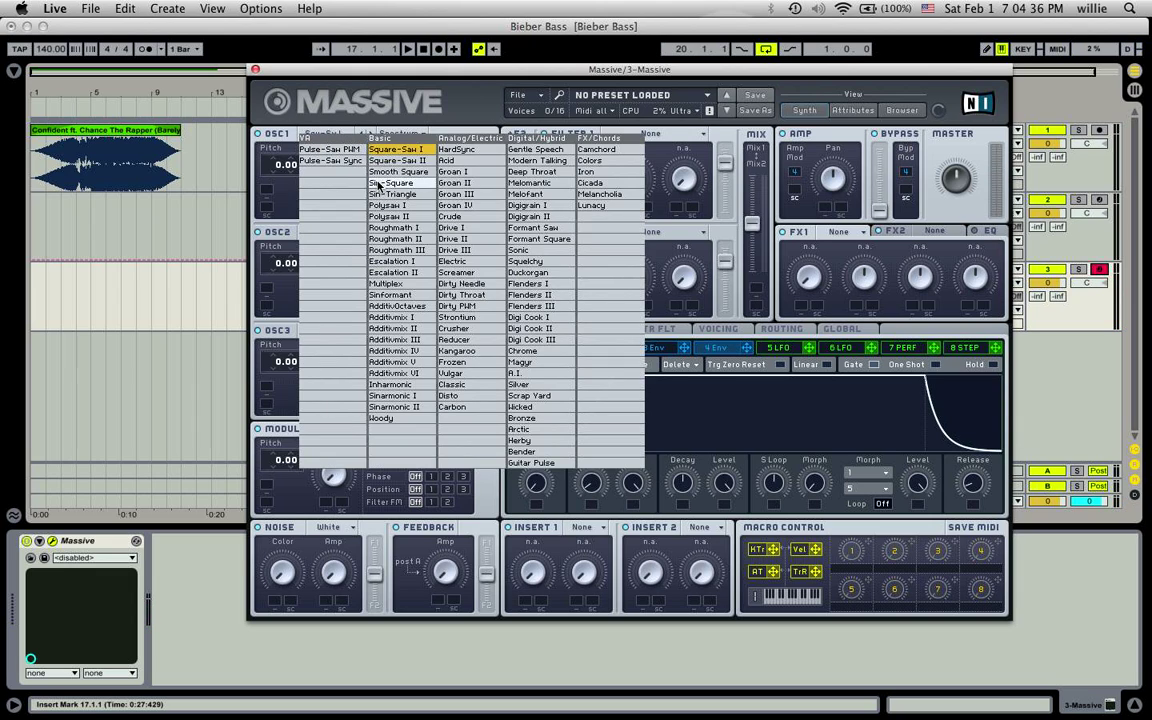
click(390, 183)
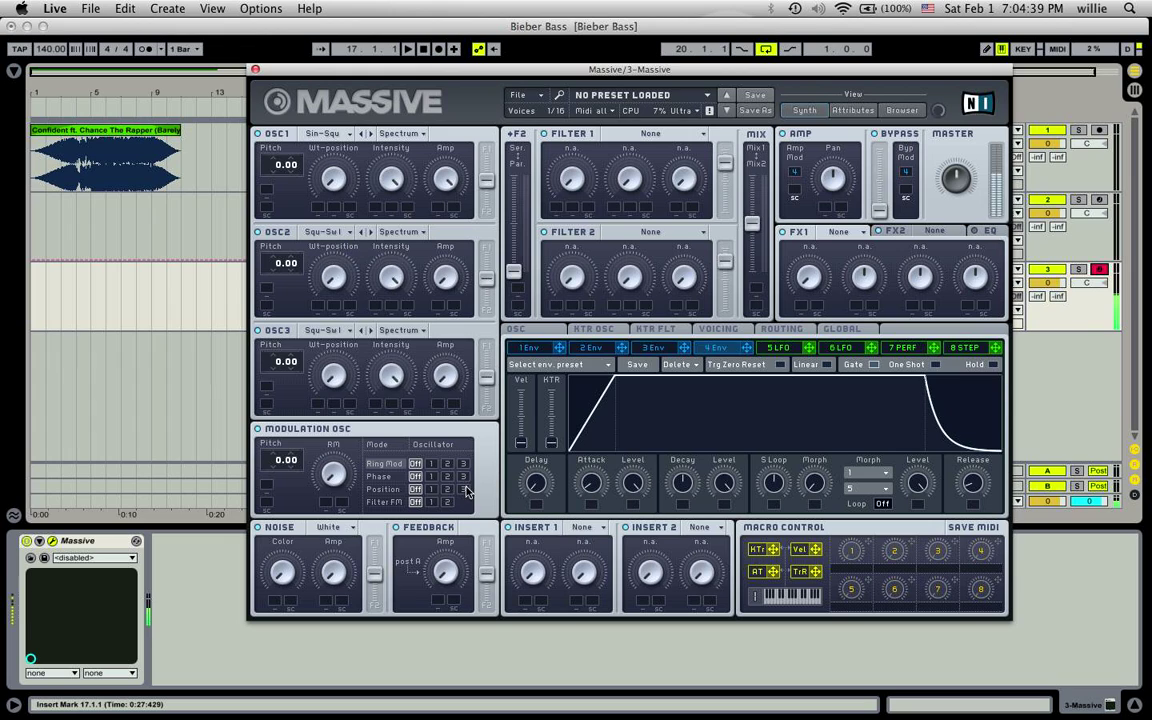
Set the modulation oscillator to phase-modulate oscillator 1, with the phase knob at about halfway and the pitch at 64.00
click(387, 478)
click(431, 476)
drag(334, 478, 327, 405)
drag(270, 463, 262, 70)
click(775, 347)
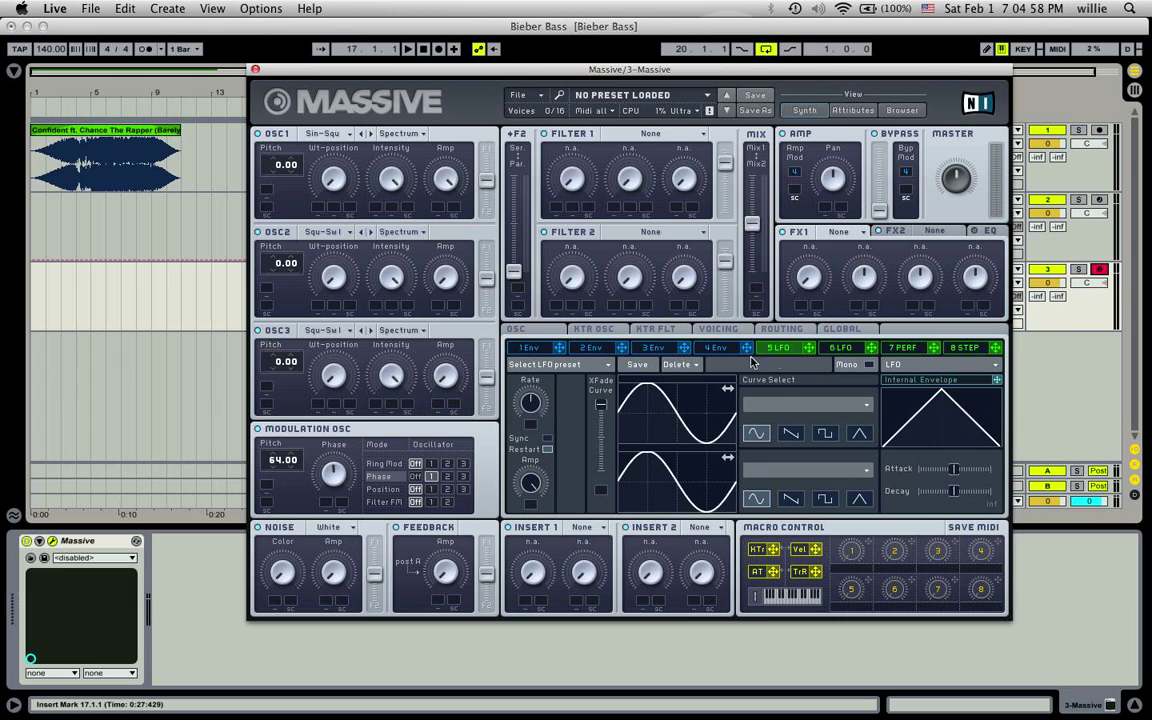
Assign LFO 5 to the amp modulation and shift the phase of its upper curve so it starts at the lowest point
drag(808, 352, 796, 188)
click(648, 427)
drag(648, 427, 652, 428)
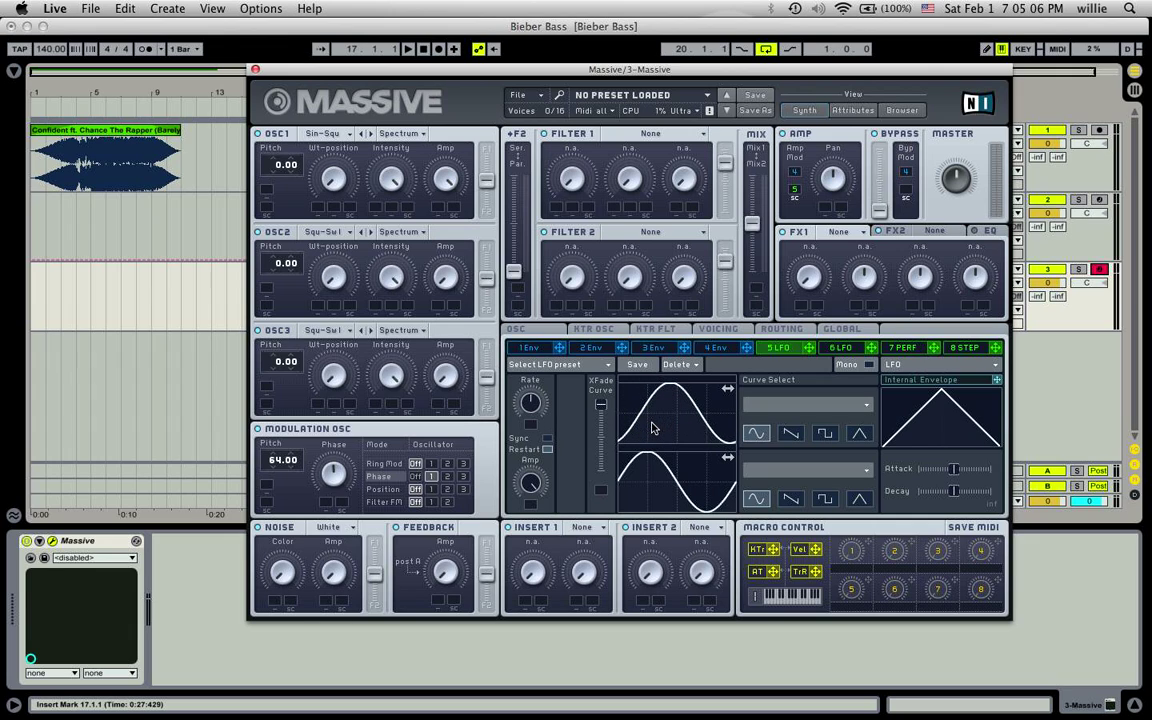
Sync LFO 5 to the tempo and set its ratio to 1/8
click(547, 441)
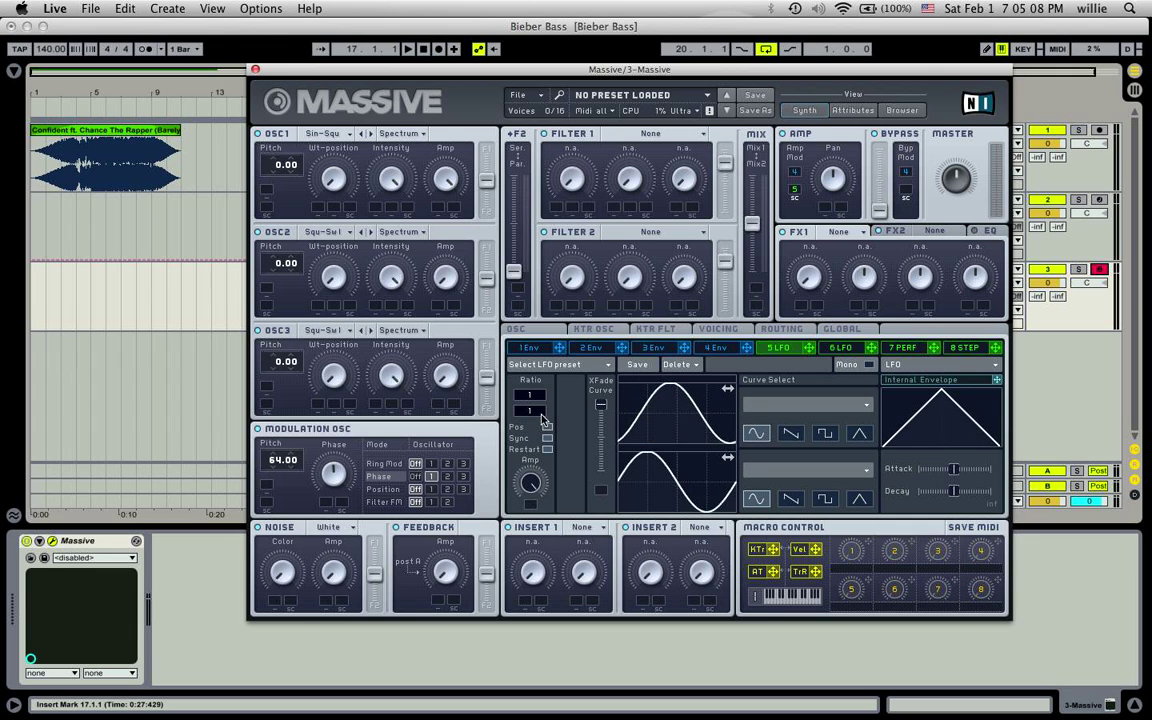
click(537, 403)
mouse_move(530, 415)
mouse_down()
mouse_move(536, 401)
mouse_move(537, 450)
mouse_move(537, 396)
mouse_move(543, 415)
mouse_up()
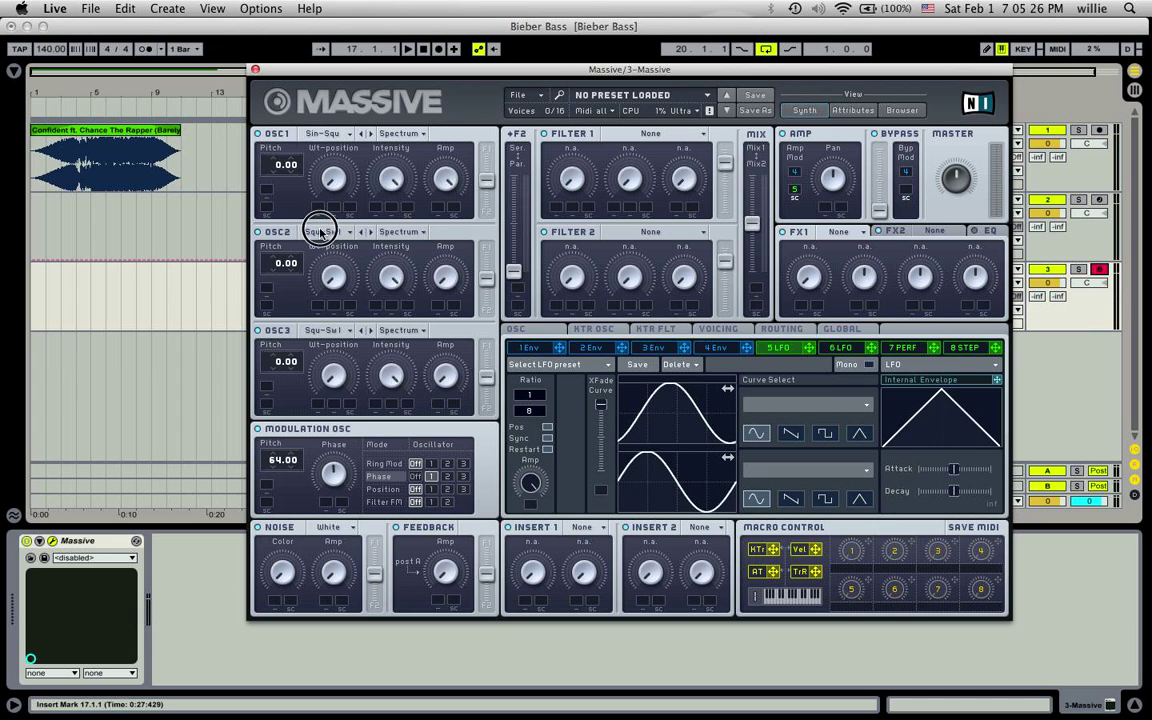
Set the OSC2 wavetable to Sin-Square, and raise its Wt-position and amp partway
click(322, 231)
click(385, 275)
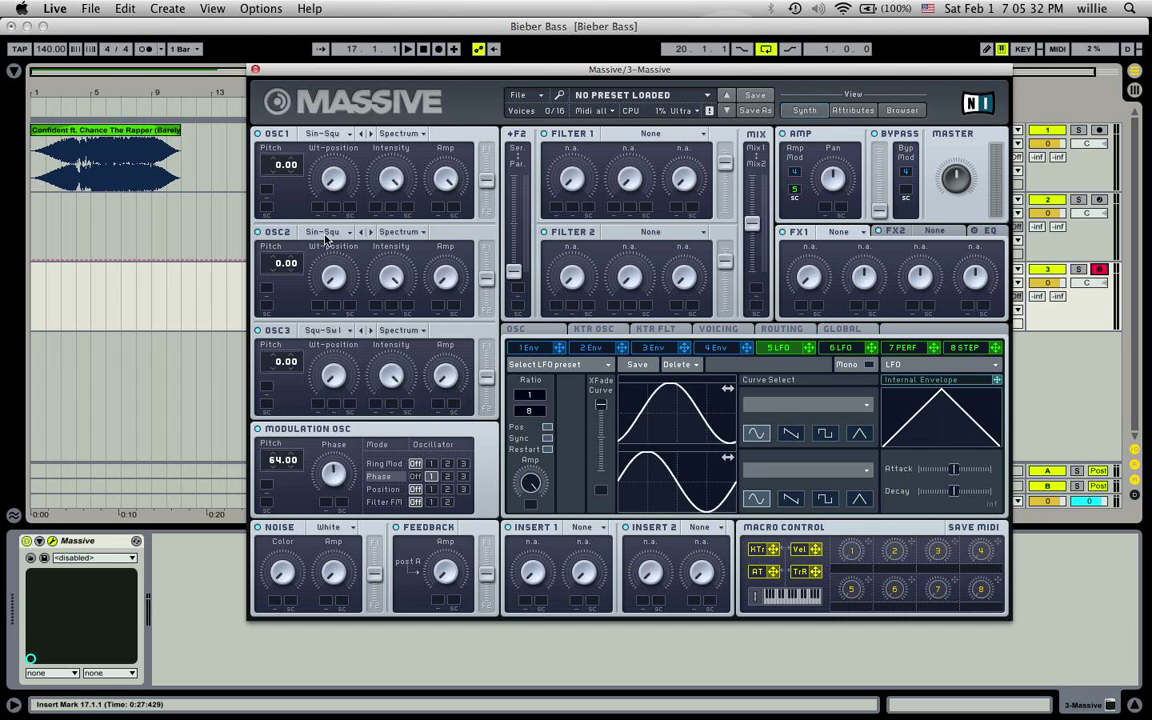
drag(325, 275, 305, 230)
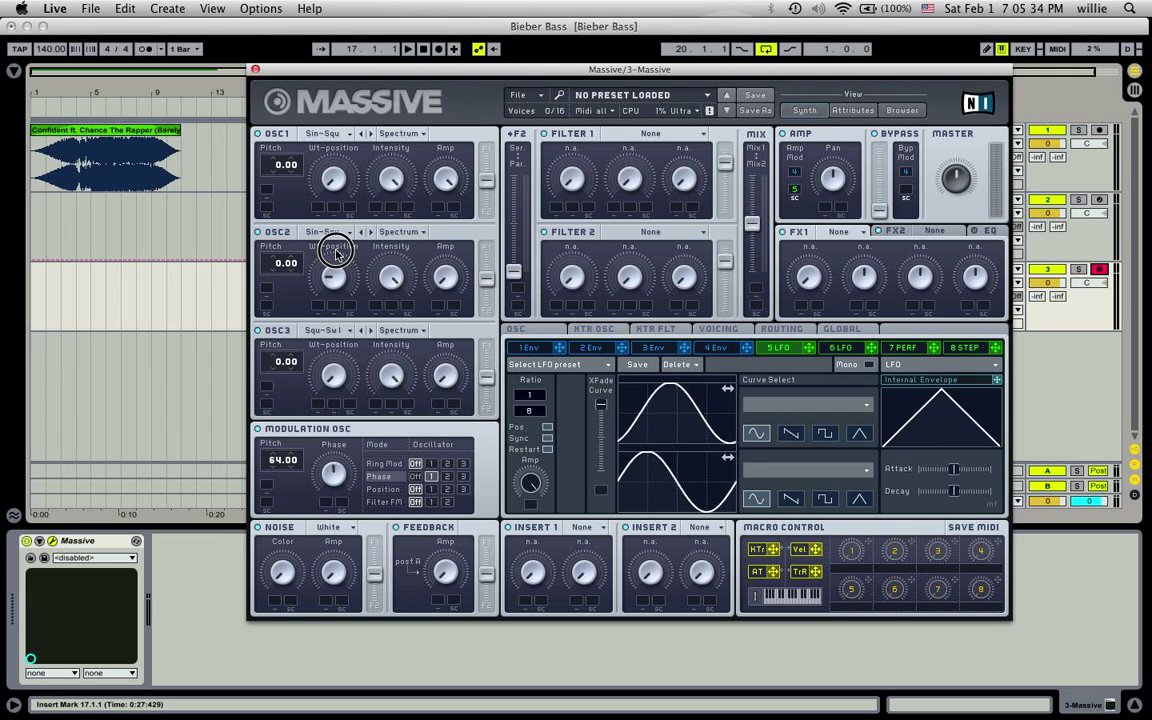
drag(449, 289, 442, 242)
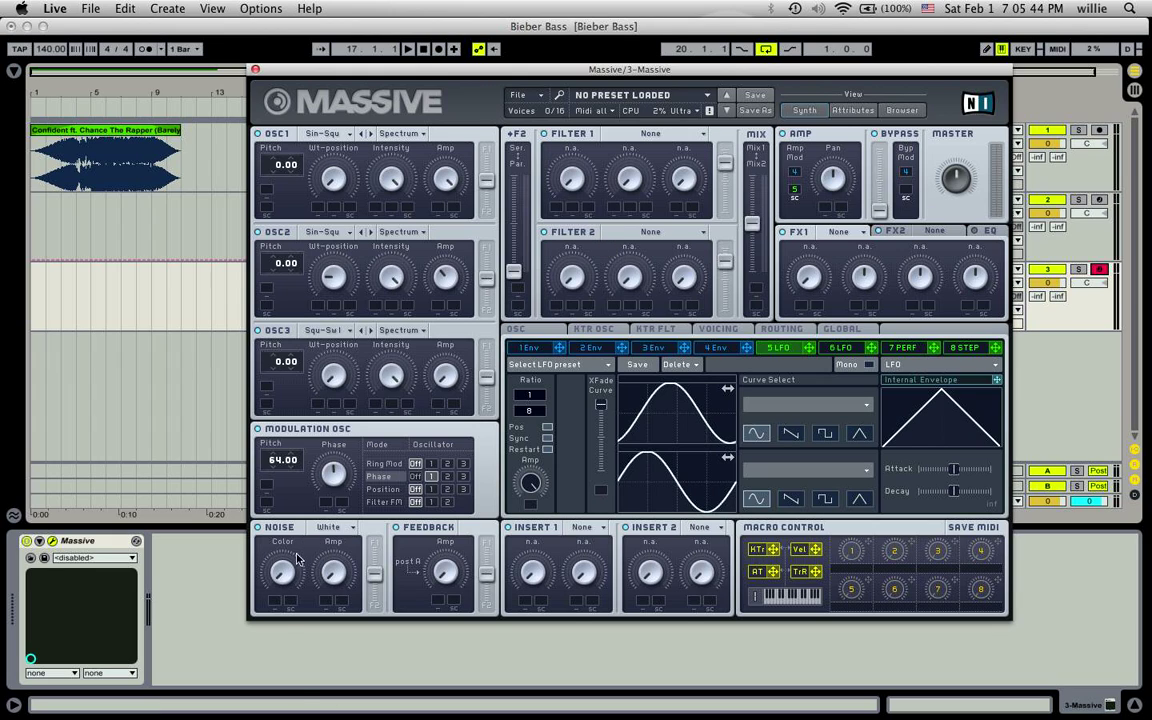
Set the noise type to Bright Noise, with its color at maximum and its amp raised partway
click(326, 526)
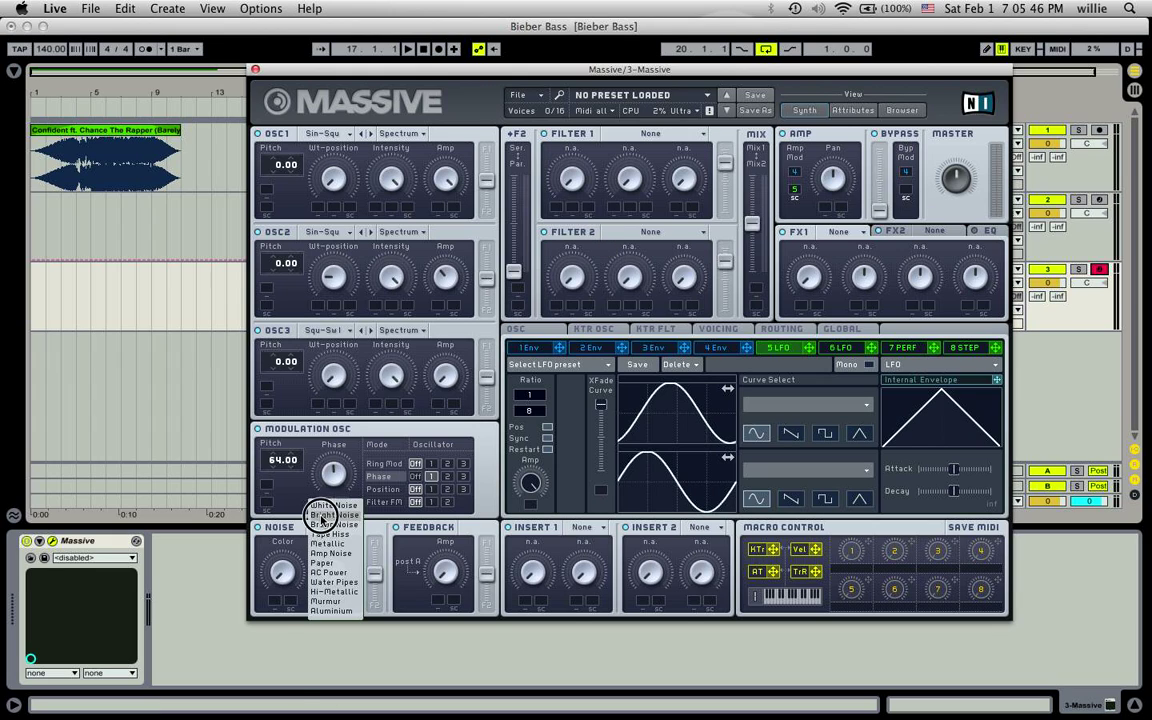
click(321, 516)
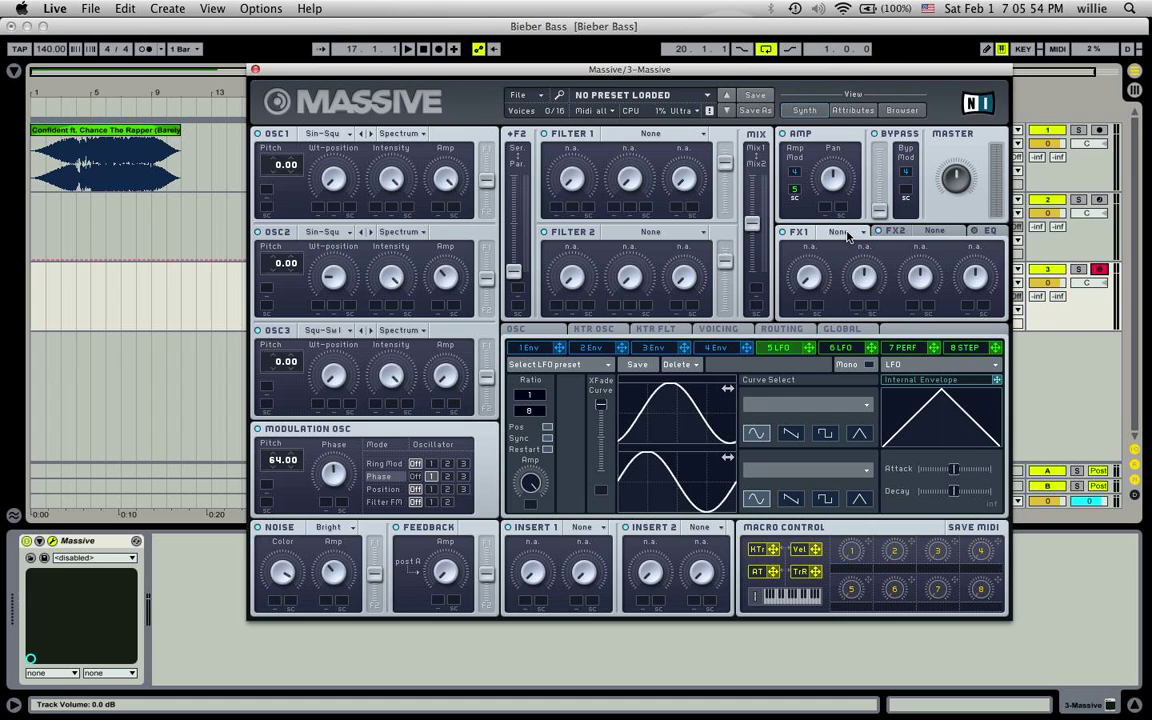
Set the FX2 effect to Dimension Expander and adjust its dry/wet to a little below halfway
click(934, 230)
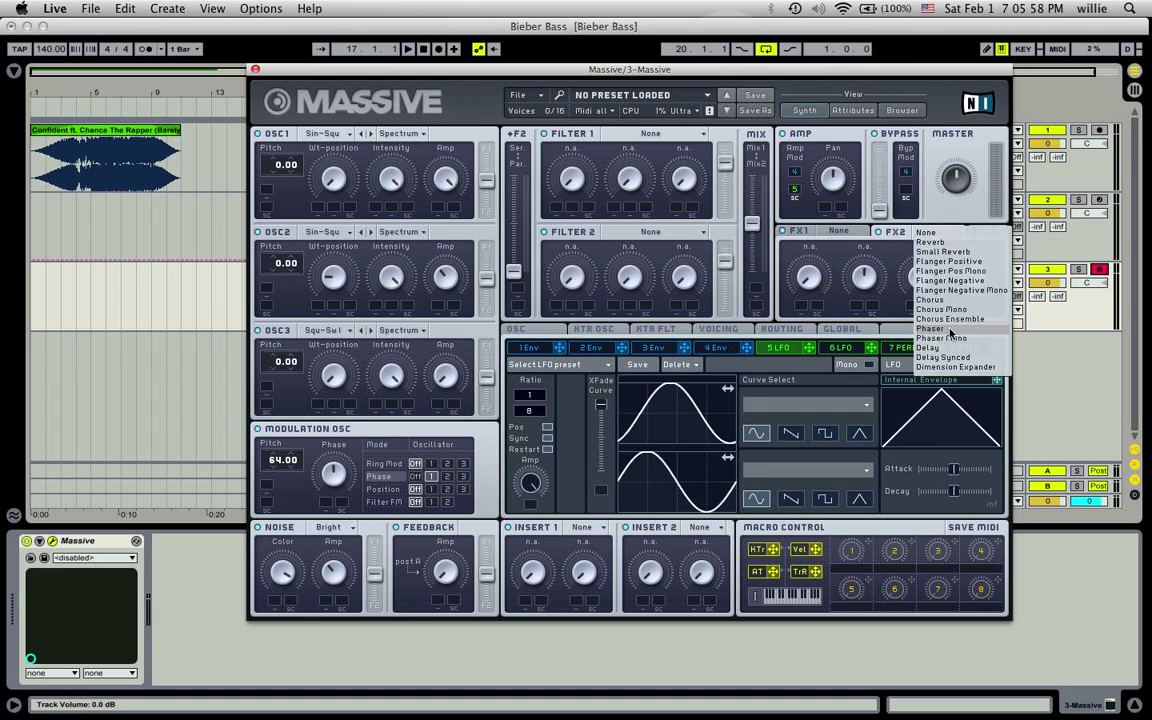
click(903, 282)
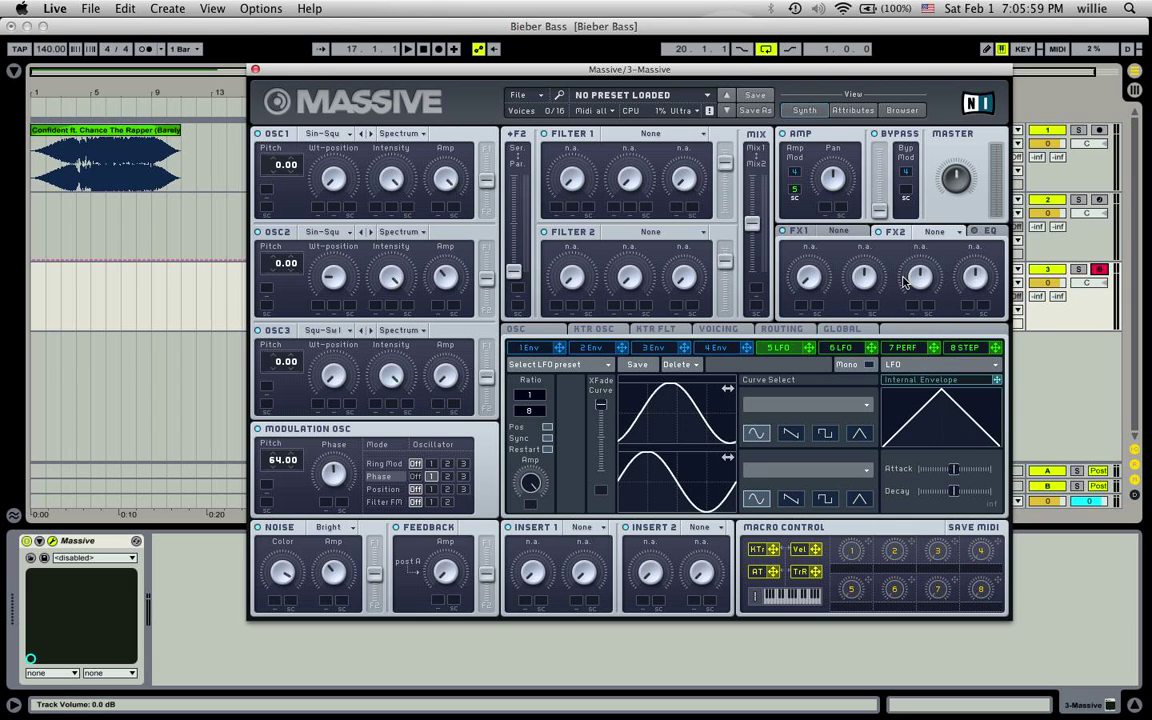
click(934, 231)
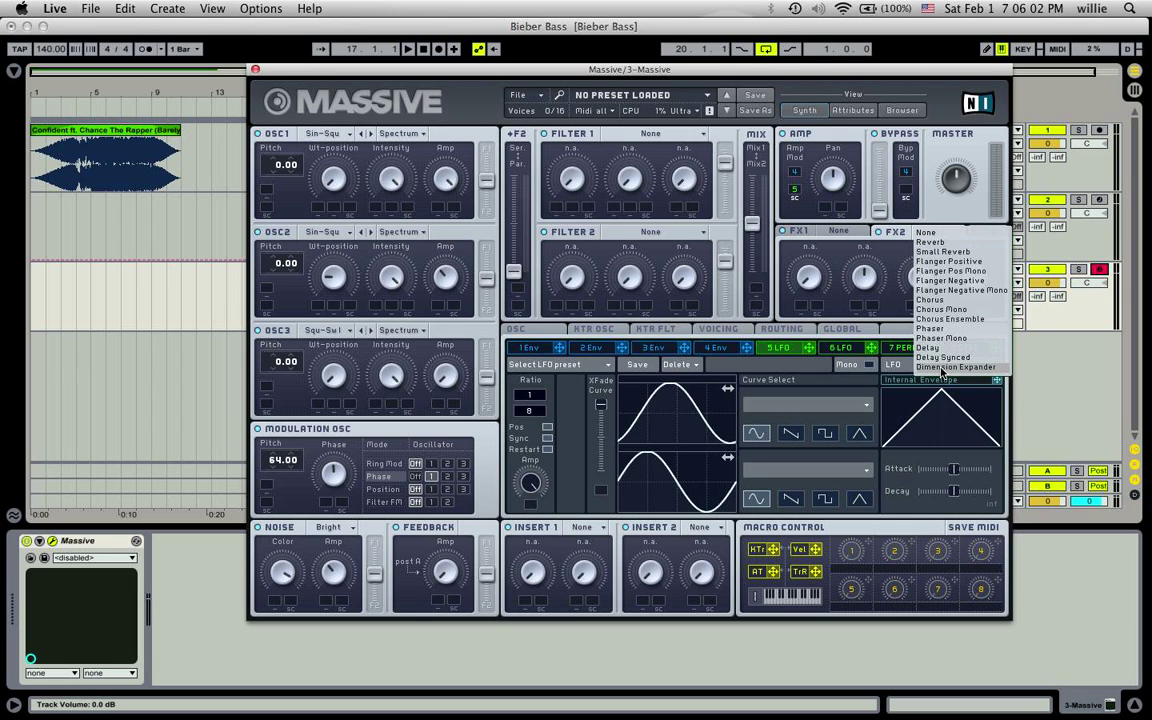
click(941, 368)
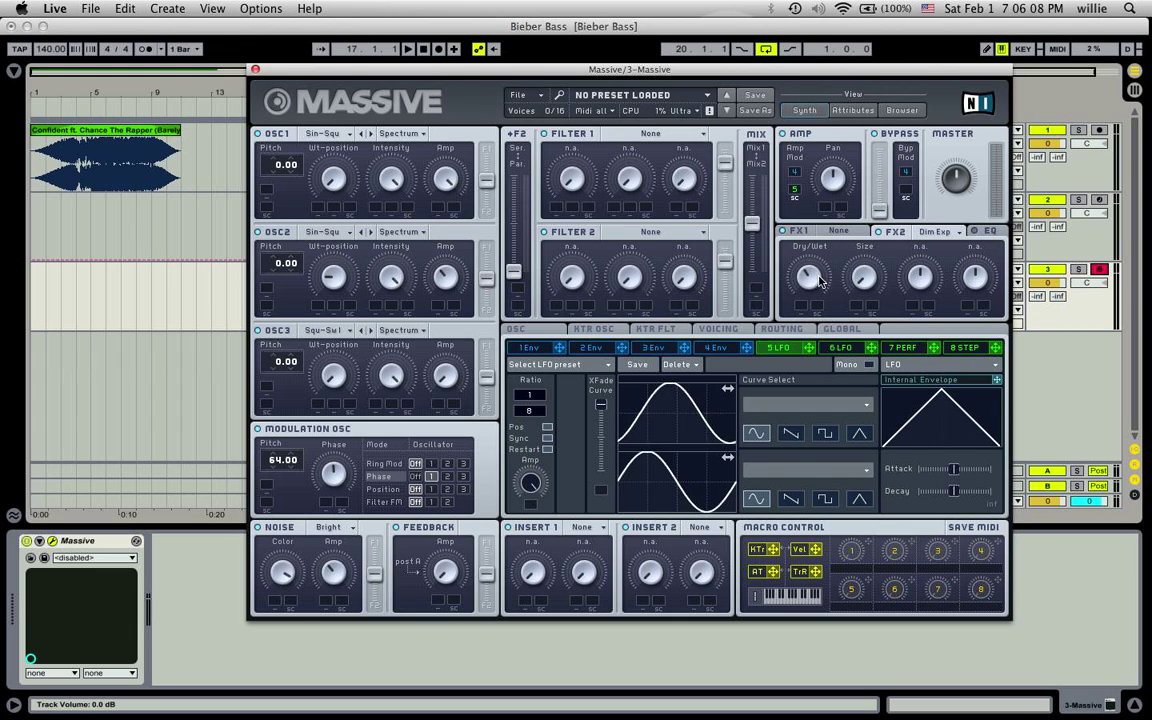
drag(815, 273, 809, 276)
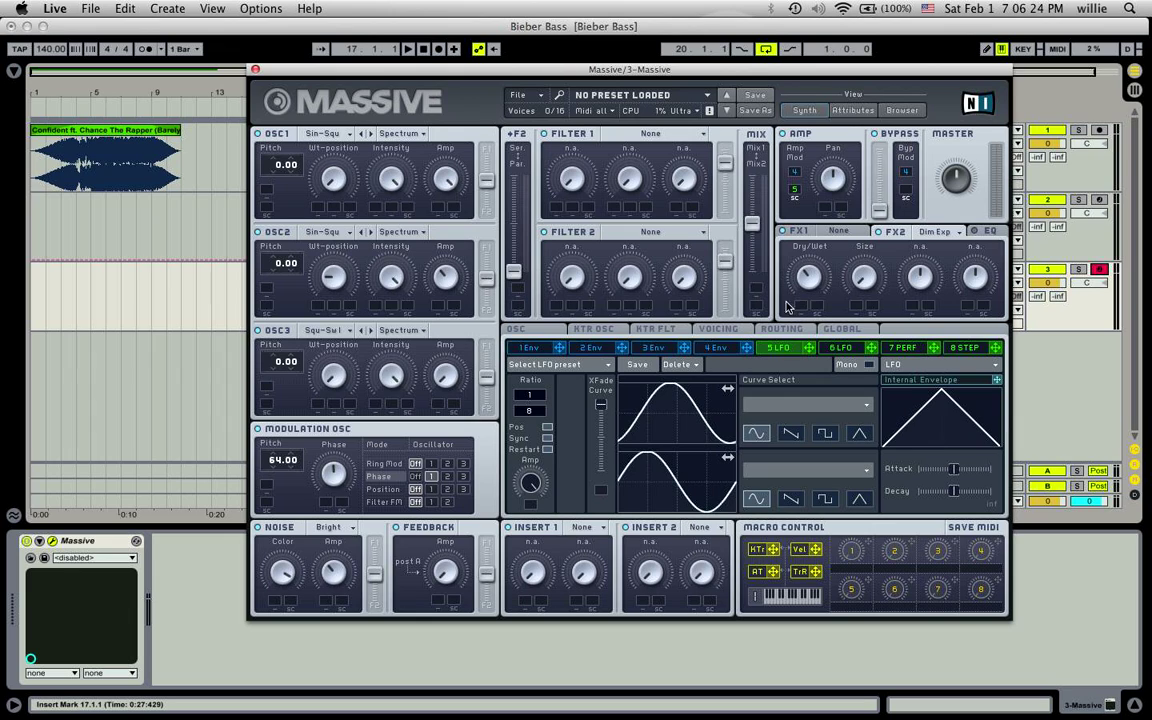
Set the Insert 2 effect to P Shaper and close the Massive window
click(711, 530)
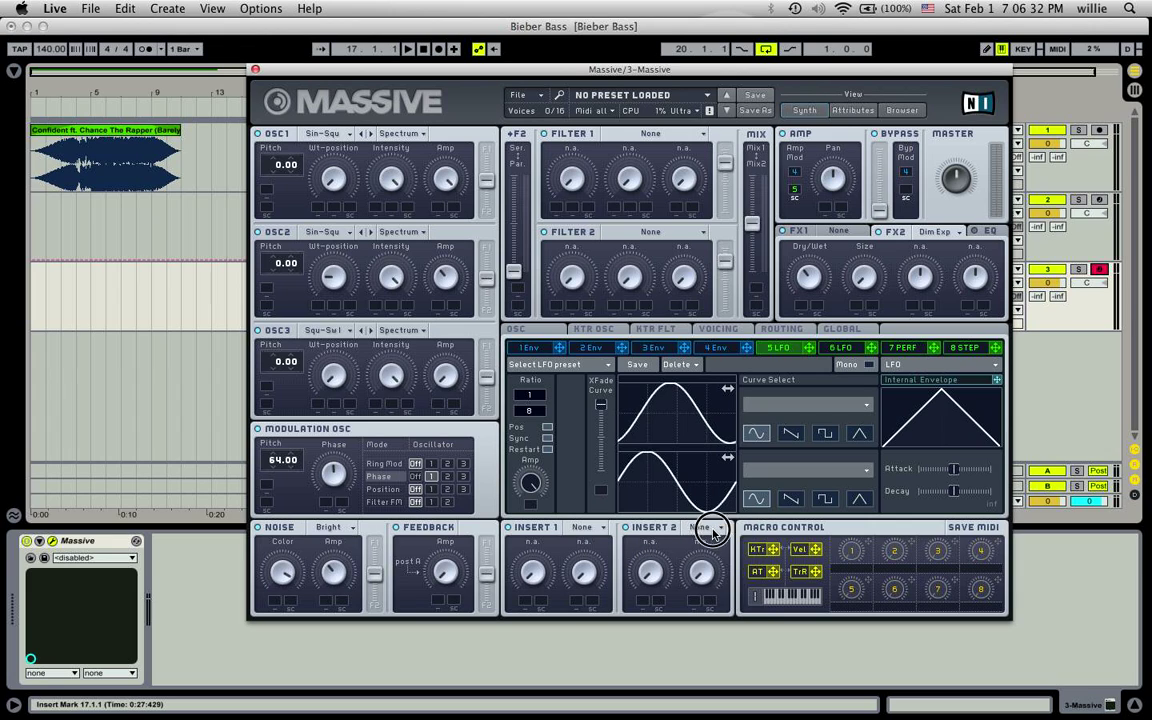
click(735, 596)
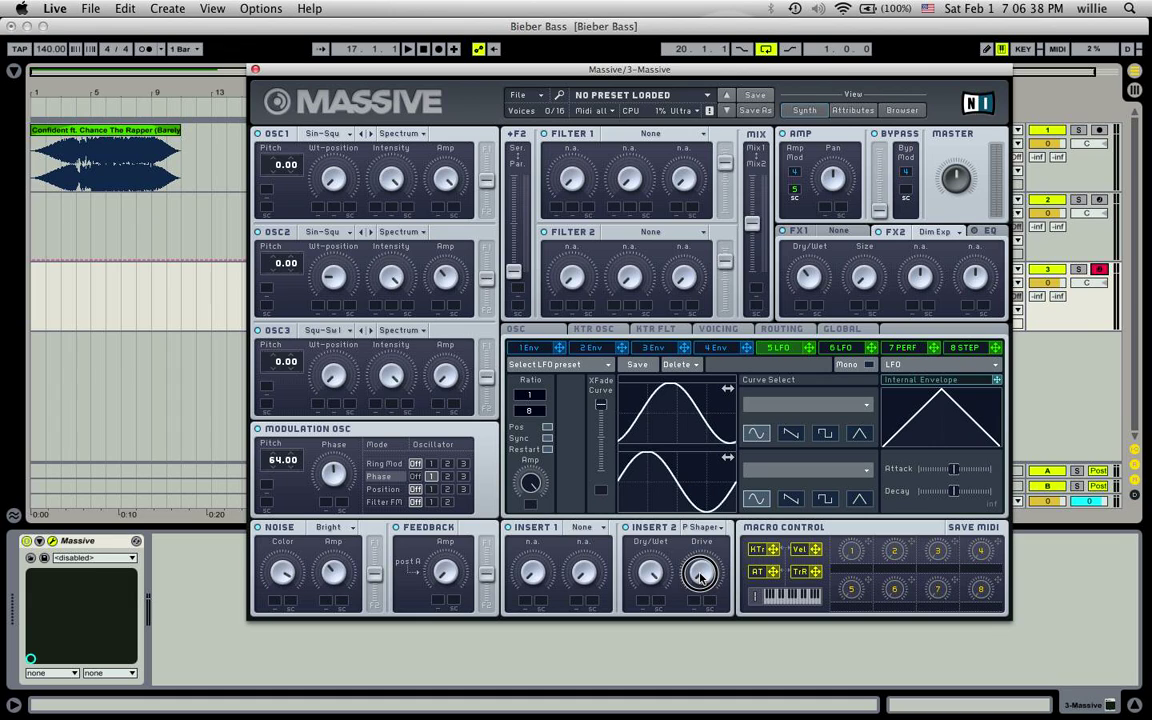
click(695, 529)
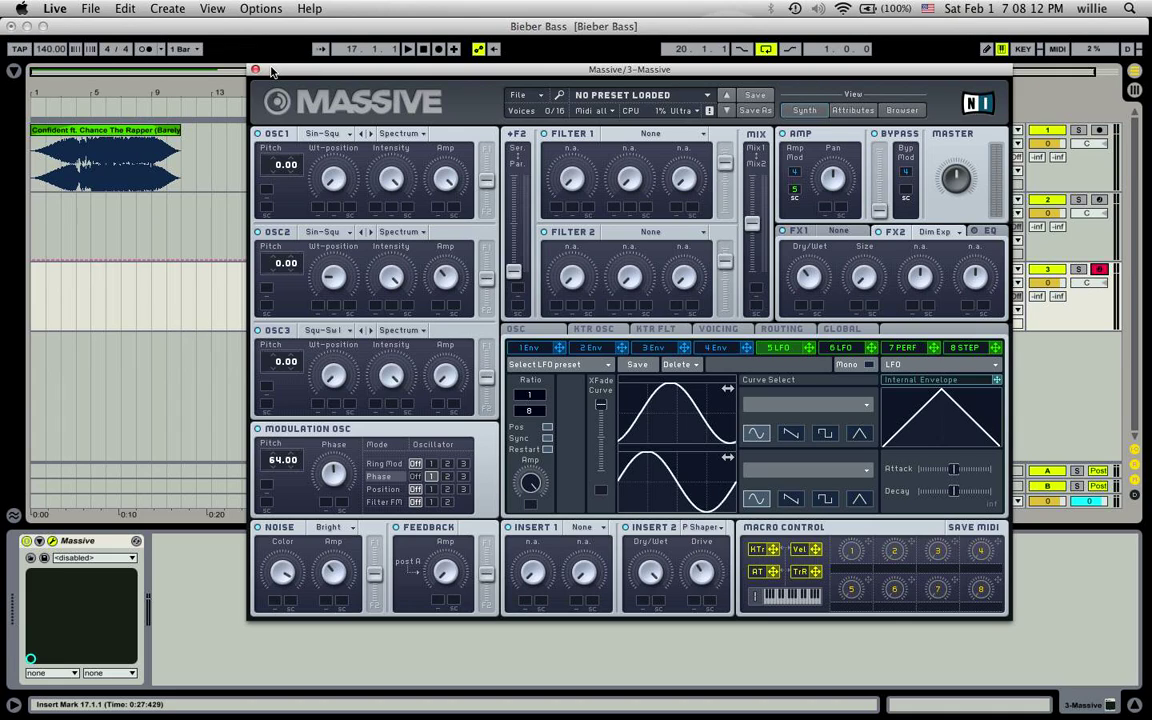
mouse_move(271, 72)
mouse_down()
mouse_move(255, 85)
mouse_move(278, 95)
mouse_up()
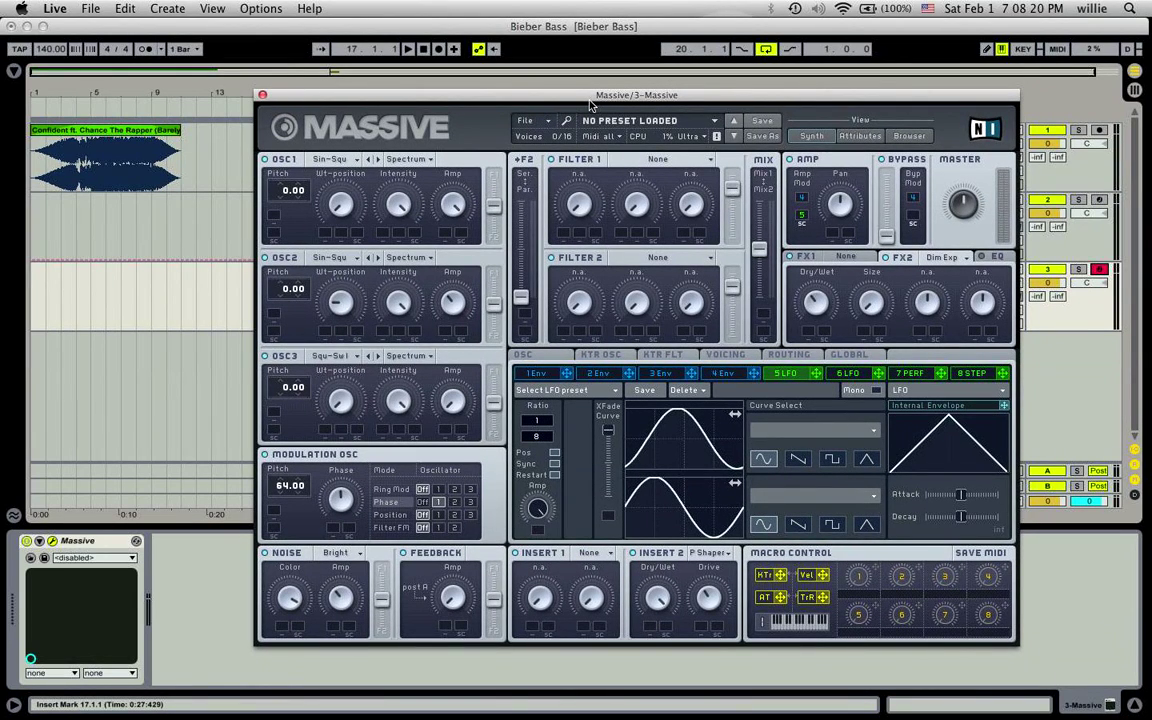
click(263, 96)
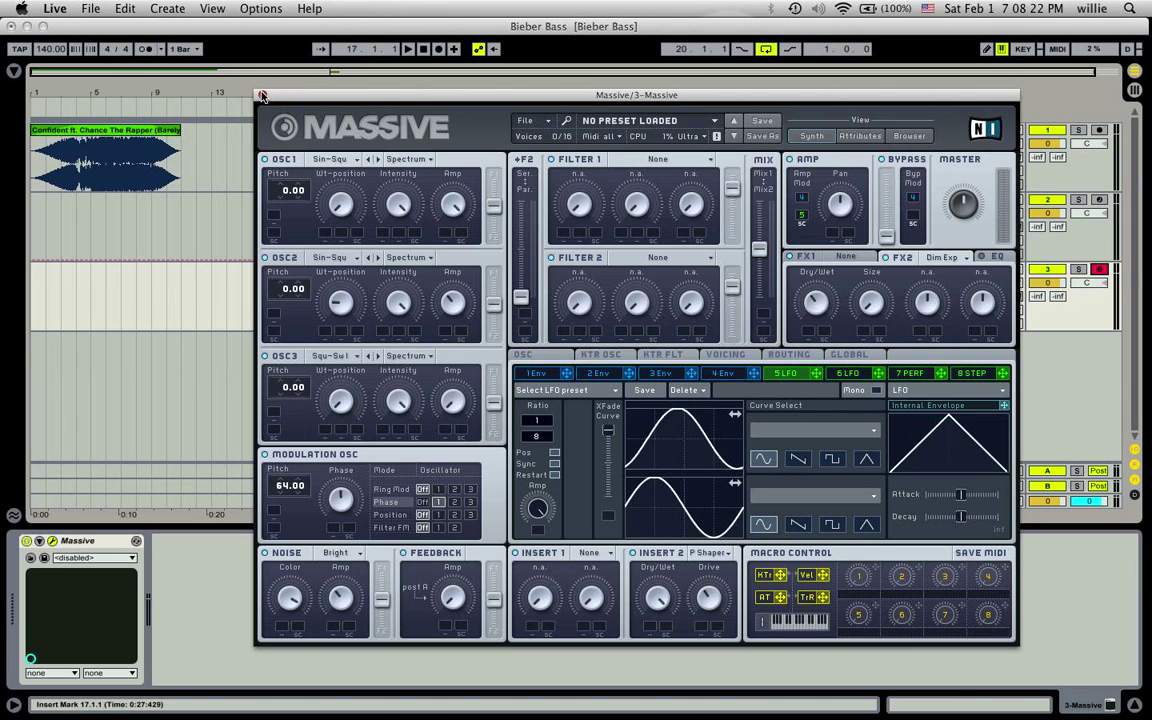